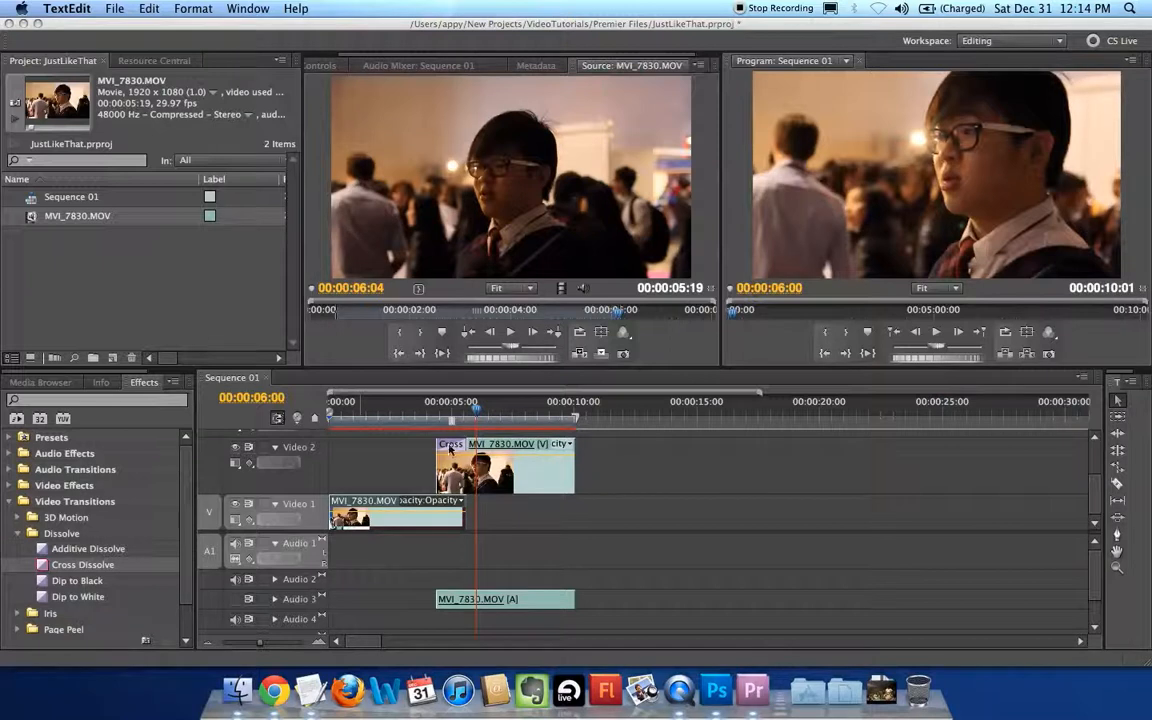
Move the clips on Video 1 and Video 2, with the linked audio, about two seconds later in the sequence
click(400, 474)
drag(670, 463, 521, 481)
click(461, 598)
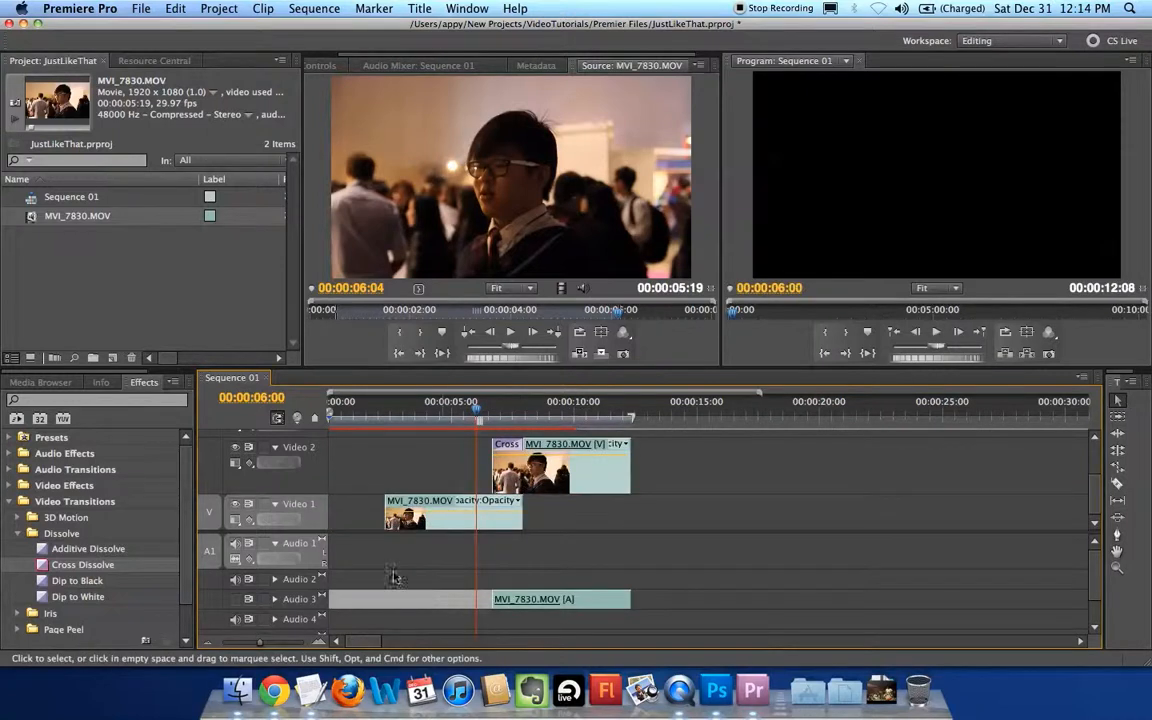
Create a new title named Title 01 at 1280 × 720 with the playhead at 00:00:02:15
click(368, 415)
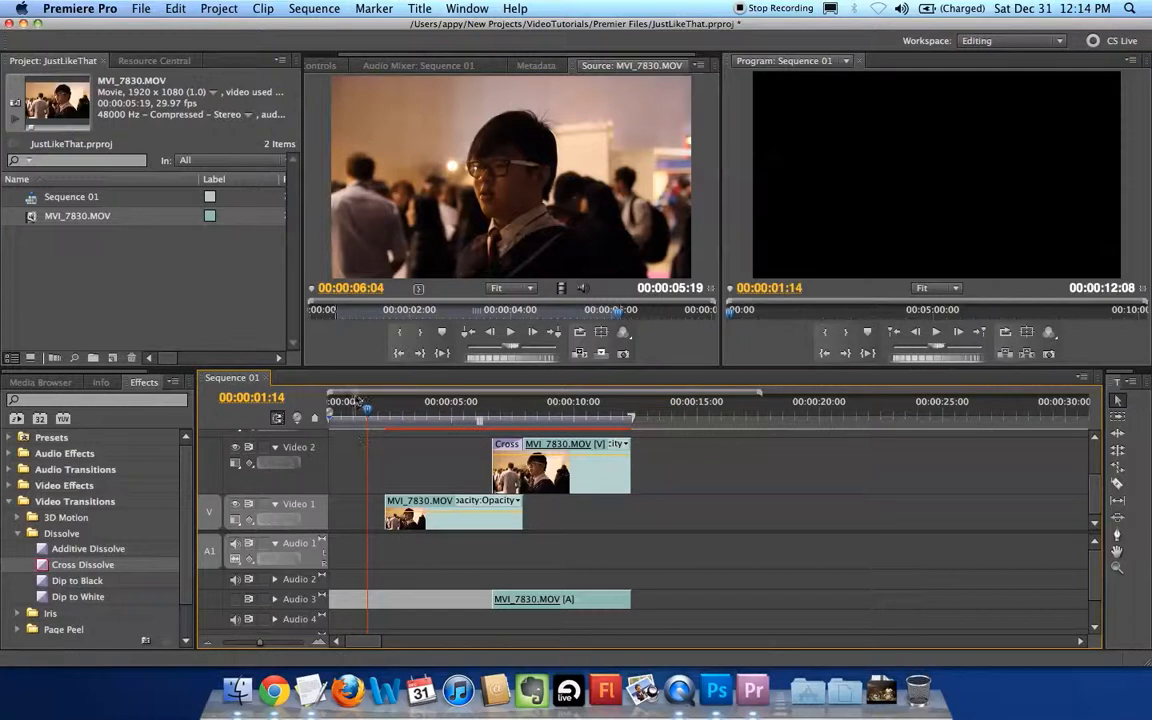
click(391, 408)
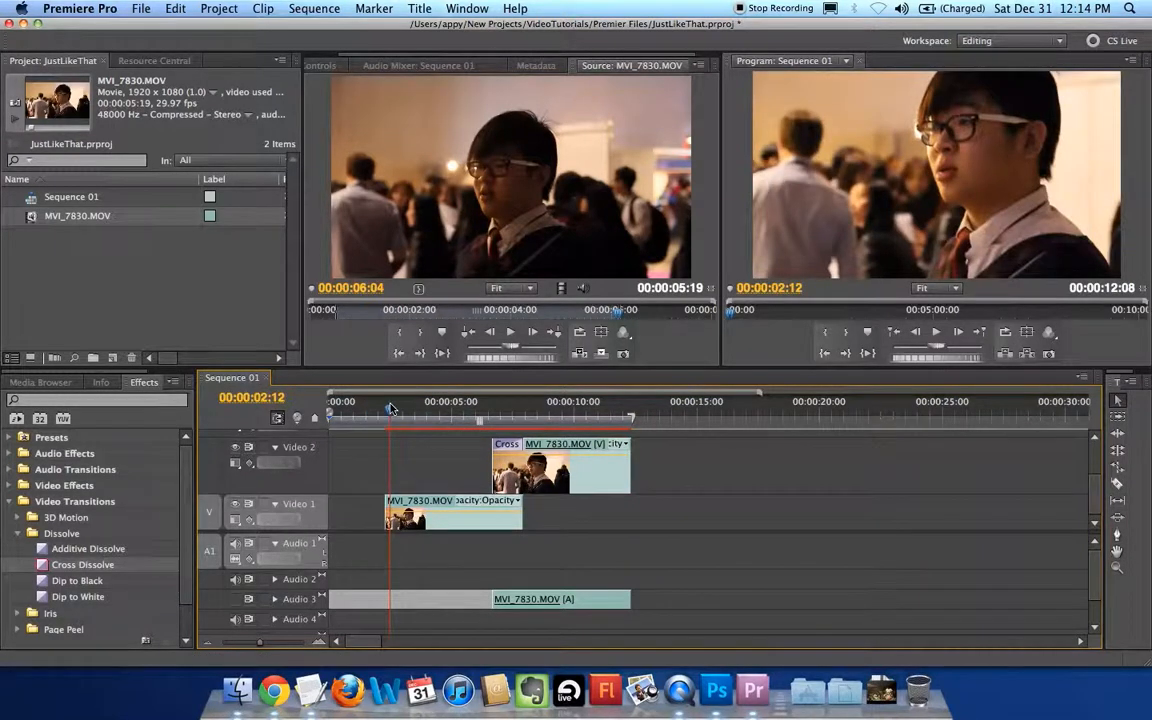
drag(391, 408, 393, 410)
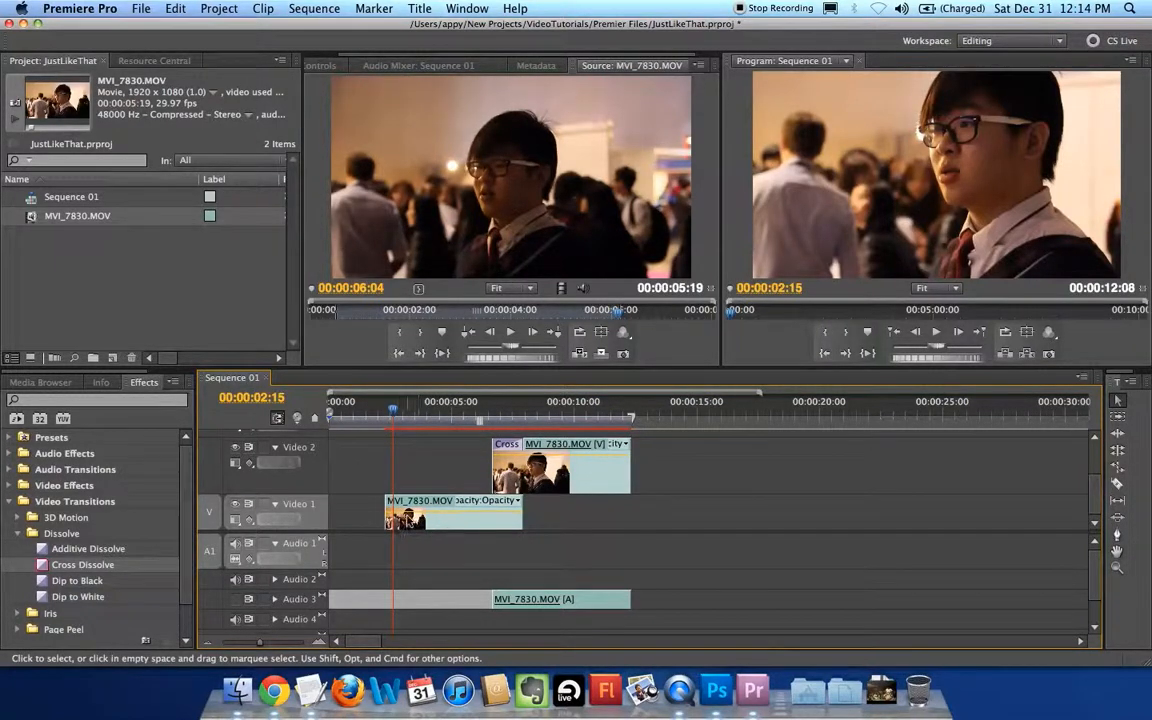
click(420, 9)
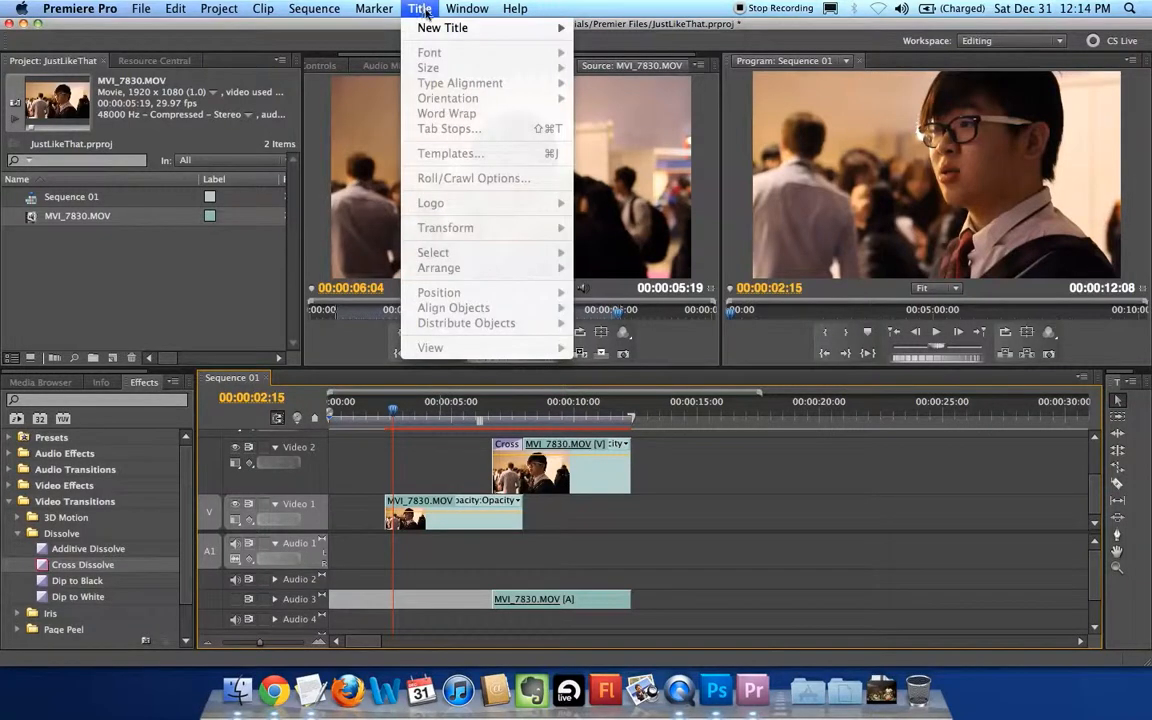
mouse_move(450, 28)
click(596, 31)
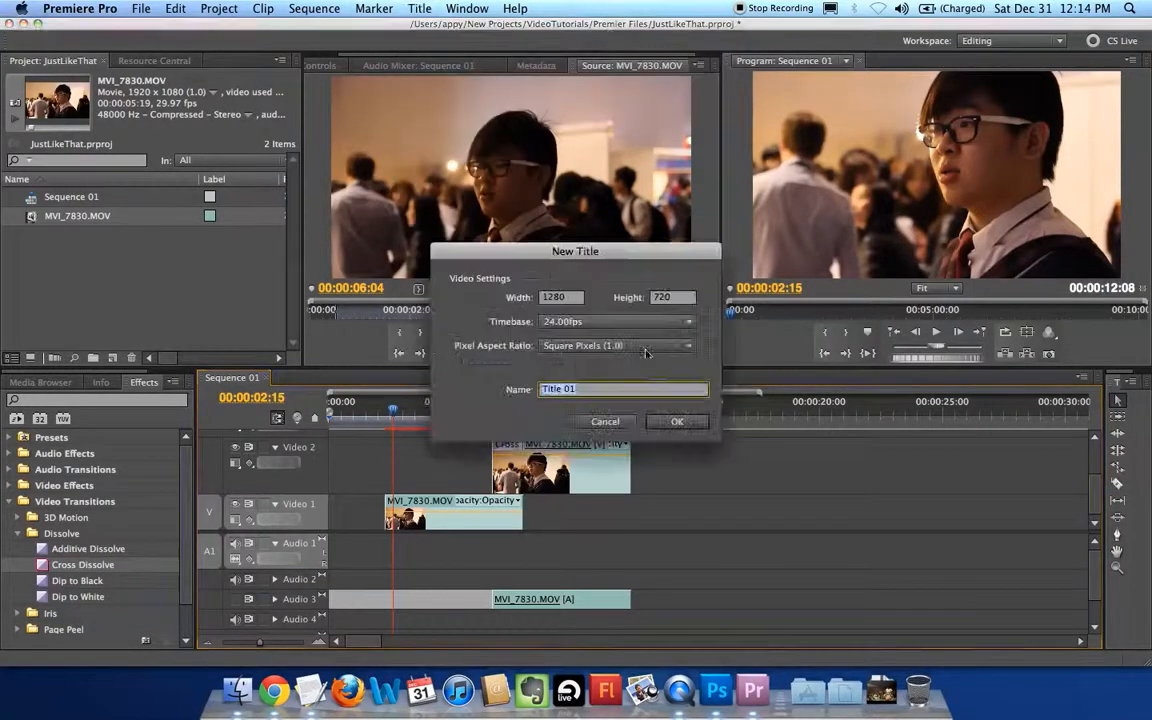
click(675, 423)
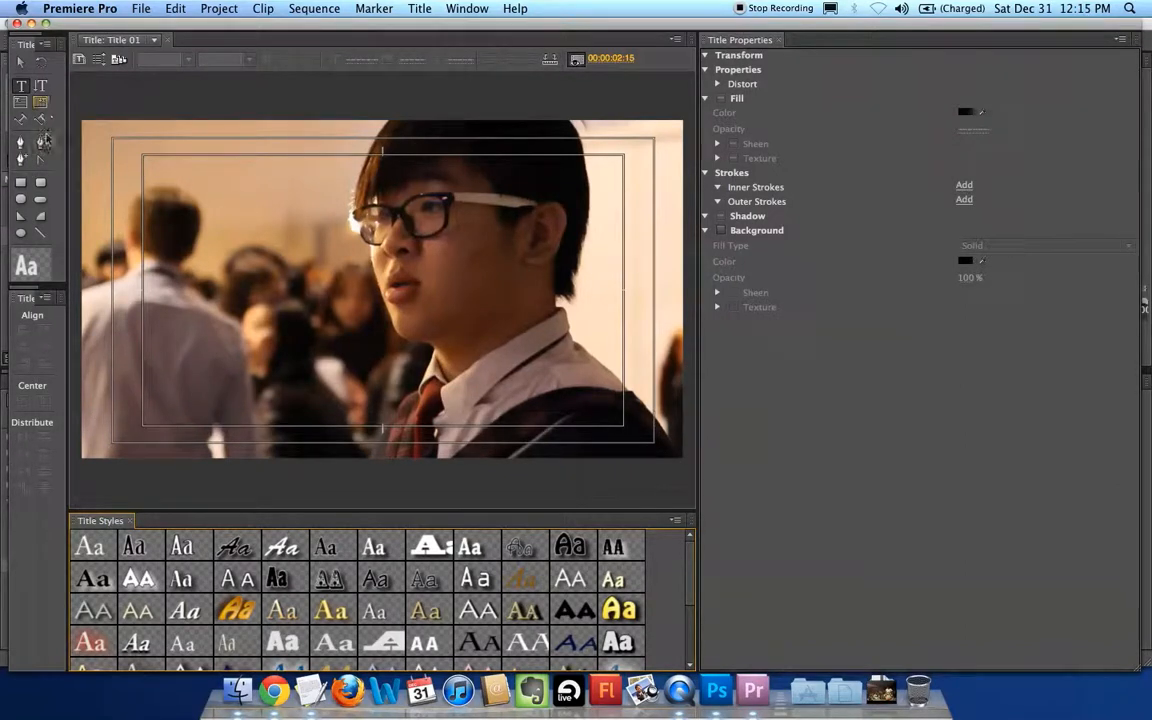
Draw a full-width rectangle about 1296 × 103 along the frame's lower edge and fill it with black at 42% opacity
click(21, 185)
drag(78, 410, 687, 462)
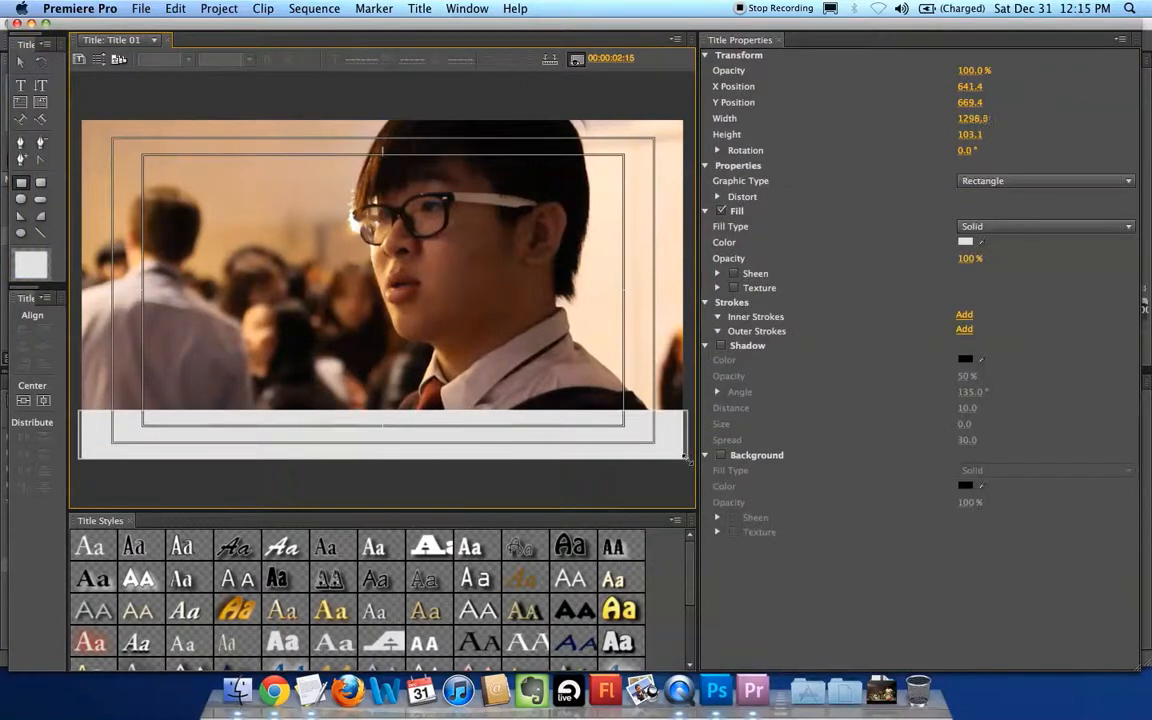
click(968, 243)
drag(461, 212, 330, 120)
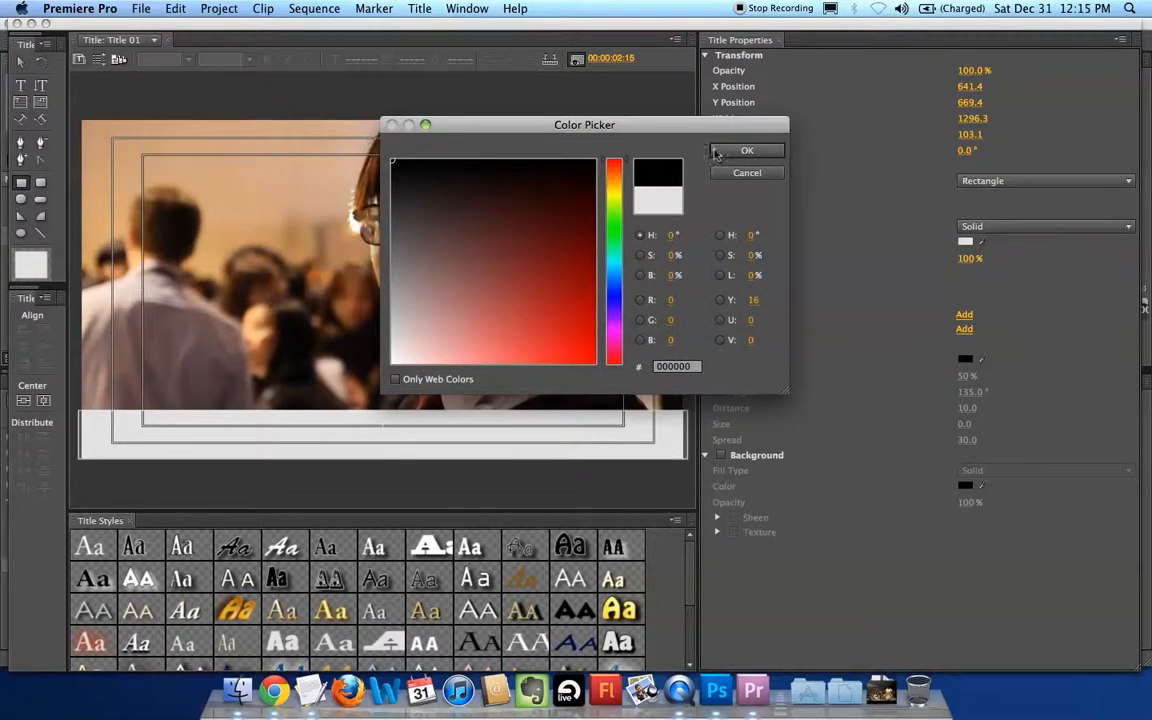
click(722, 150)
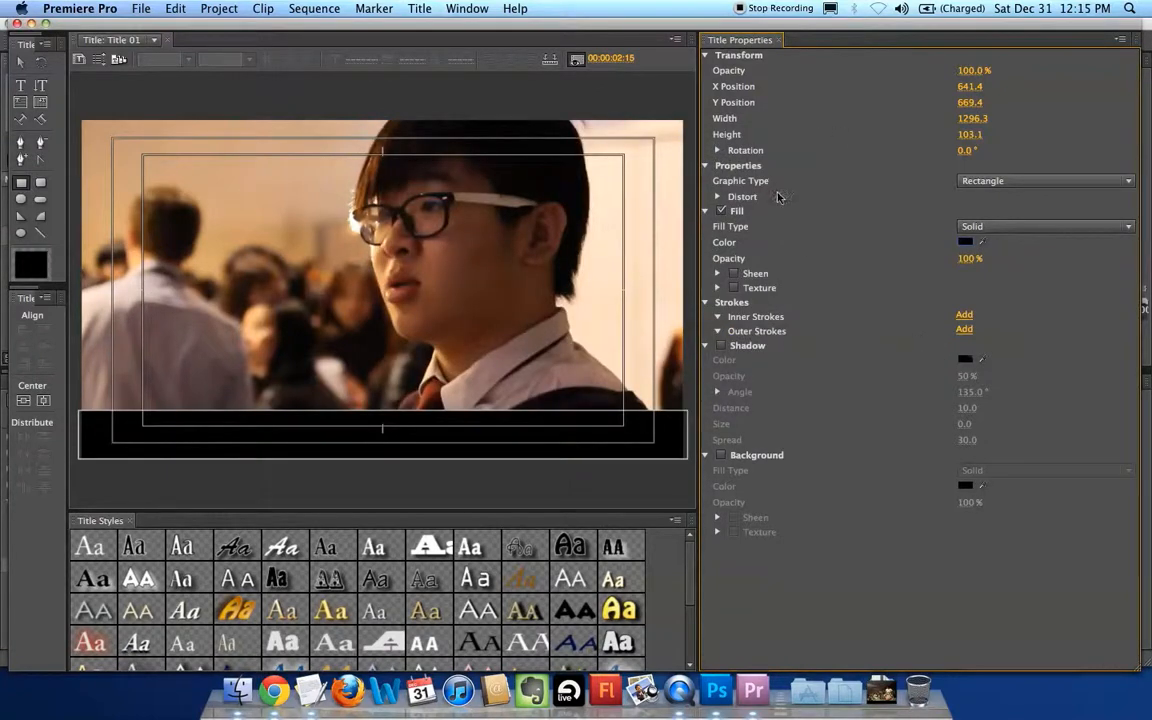
drag(967, 258, 970, 258)
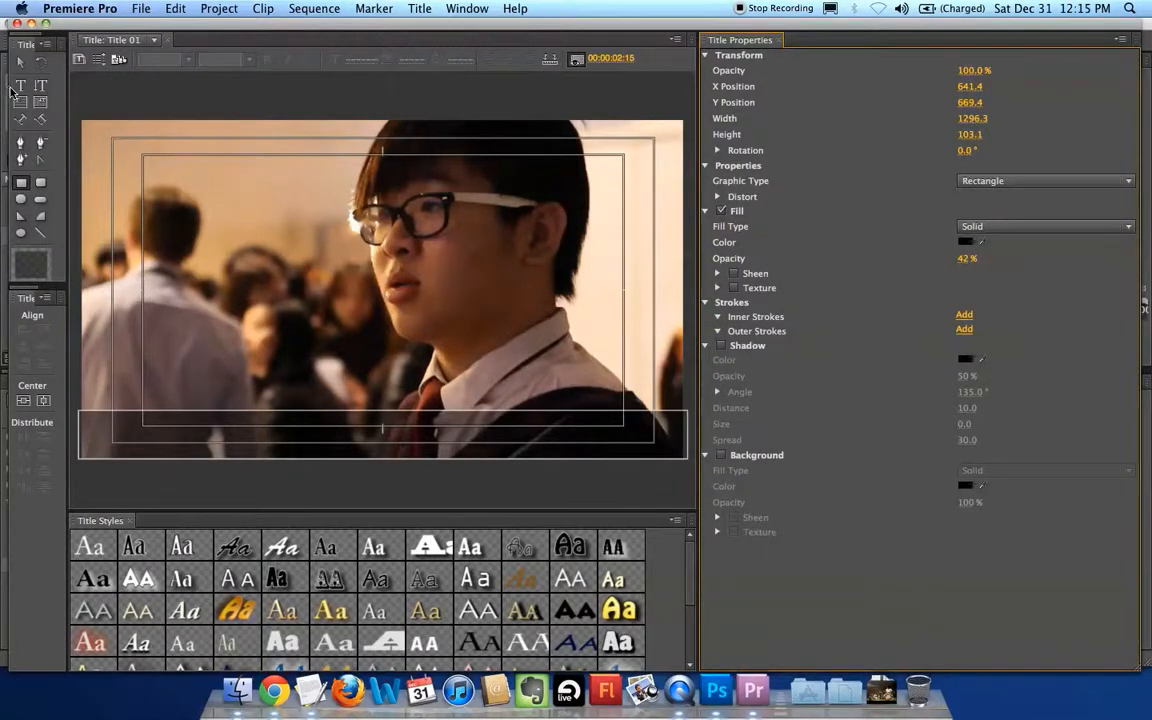
Draw a text box over the dark bar and enlarge it up and to the left to about 812 × 380
click(20, 86)
drag(467, 421, 650, 437)
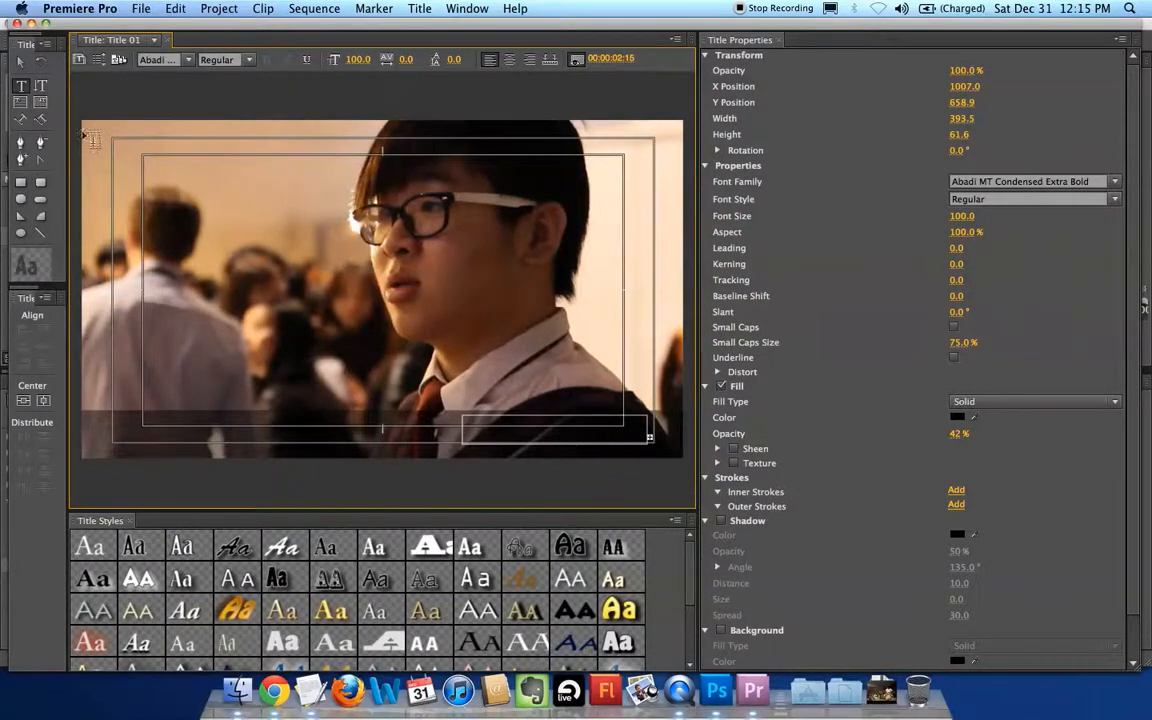
click(19, 62)
click(460, 418)
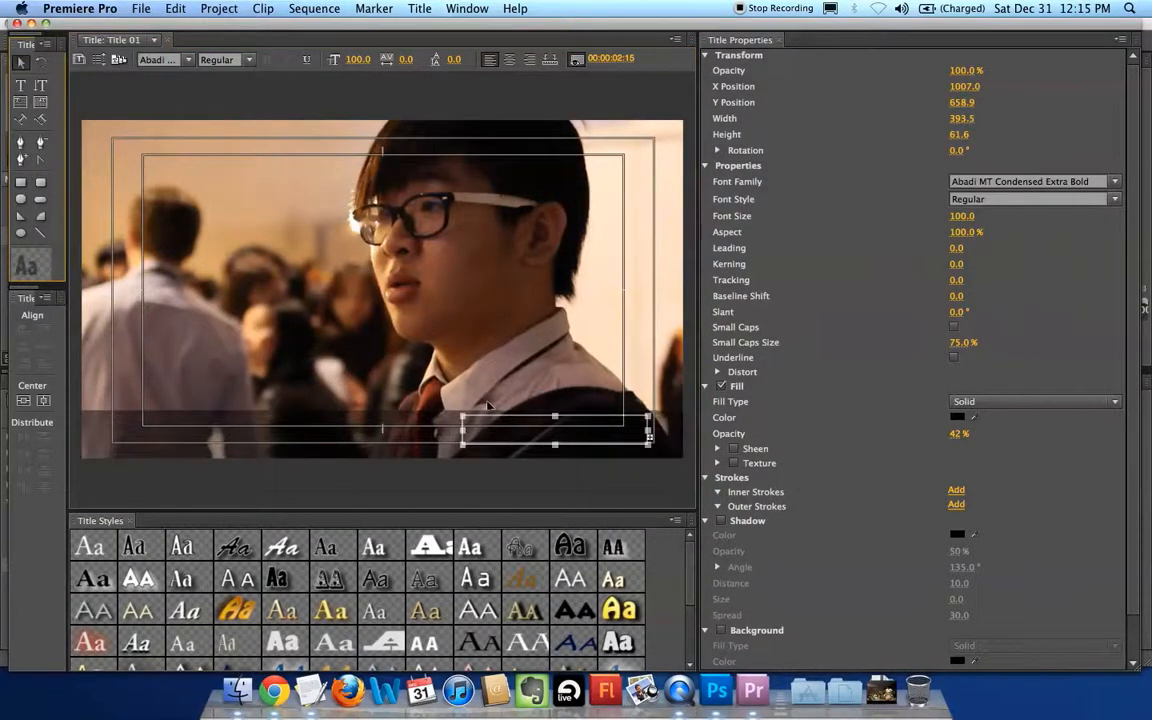
drag(457, 416, 264, 266)
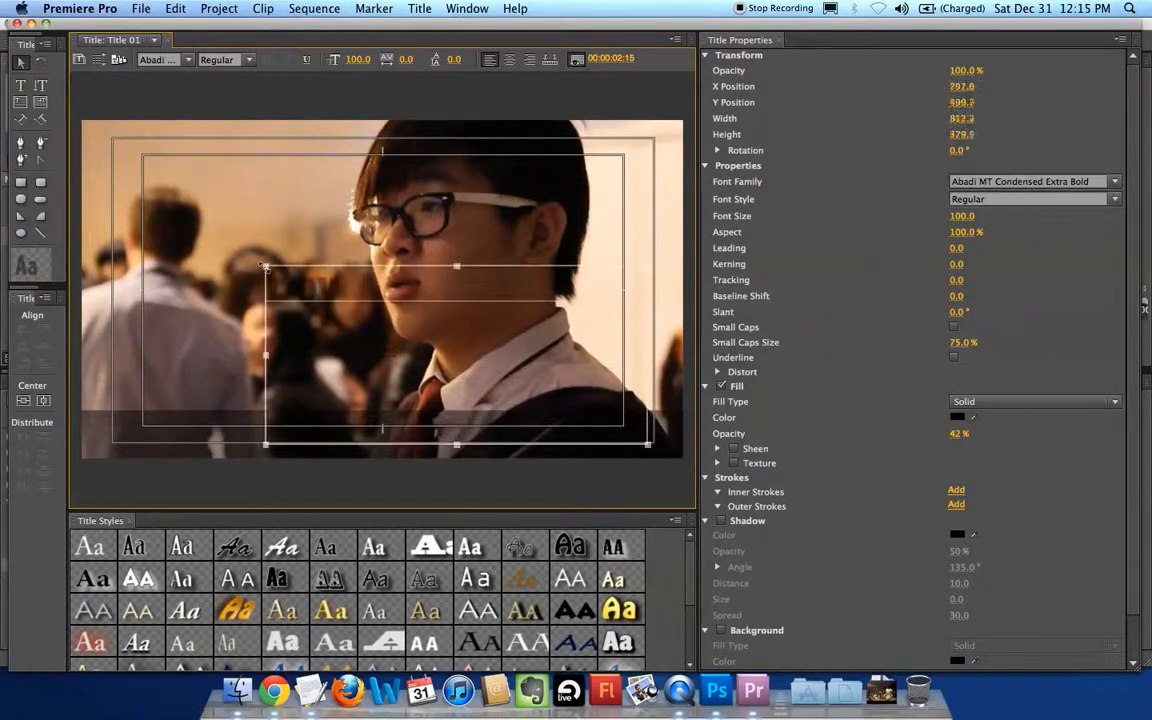
Enter the text "Boy Playing" in the text box
double_click(299, 287)
text(Boy)
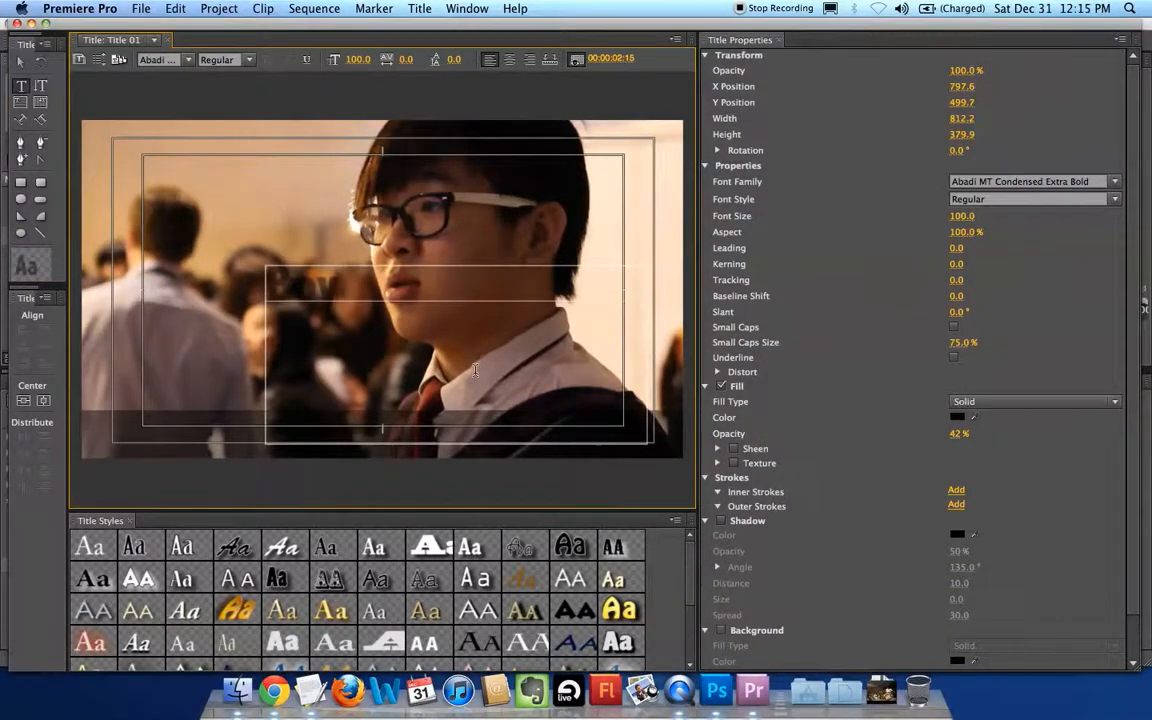
text( with)
key(BackSpace)
key(BackSpace)
key(BackSpace)
key(BackSpace)
text(Playing)
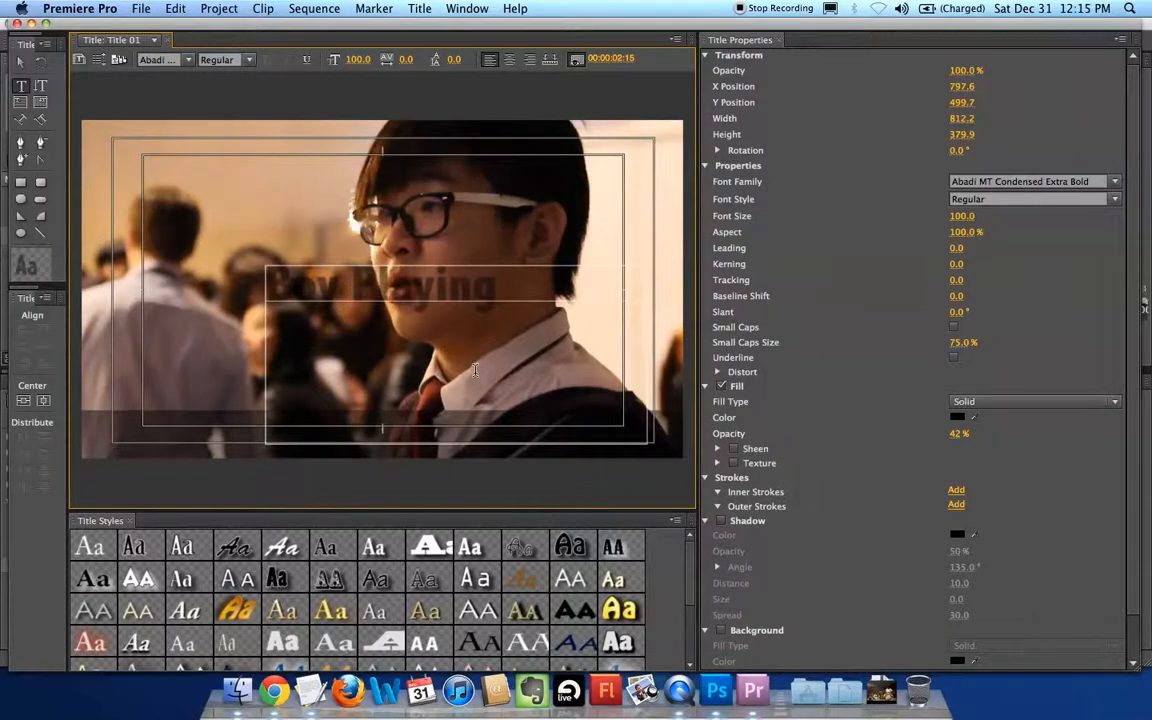
Set the fill of the whole "Boy Playing" text to 100% opacity and white (FFFFFF)
key(super+a)
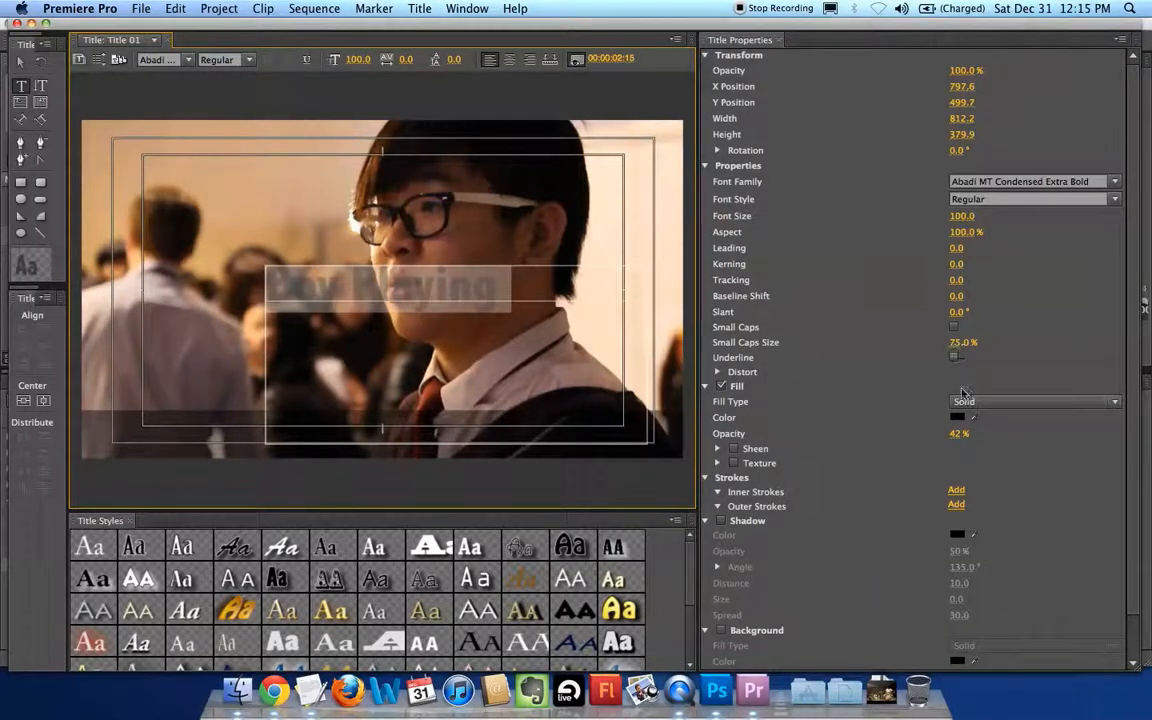
drag(958, 434, 1020, 434)
click(27, 180)
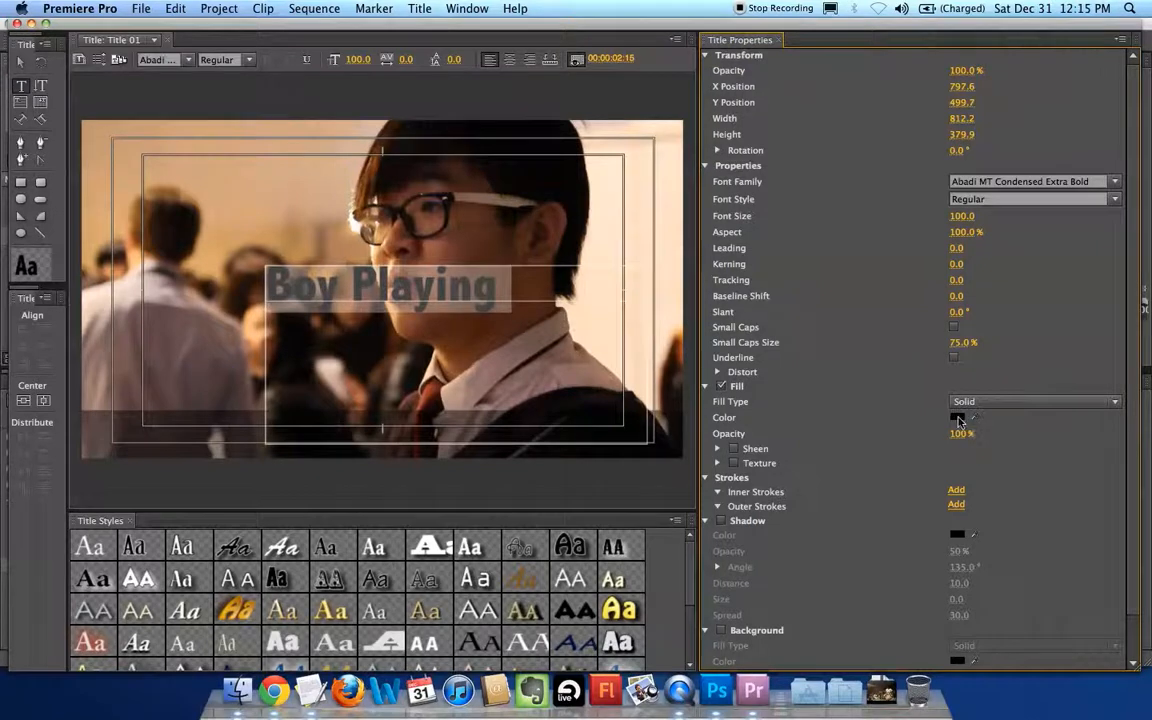
click(958, 420)
drag(491, 265, 392, 362)
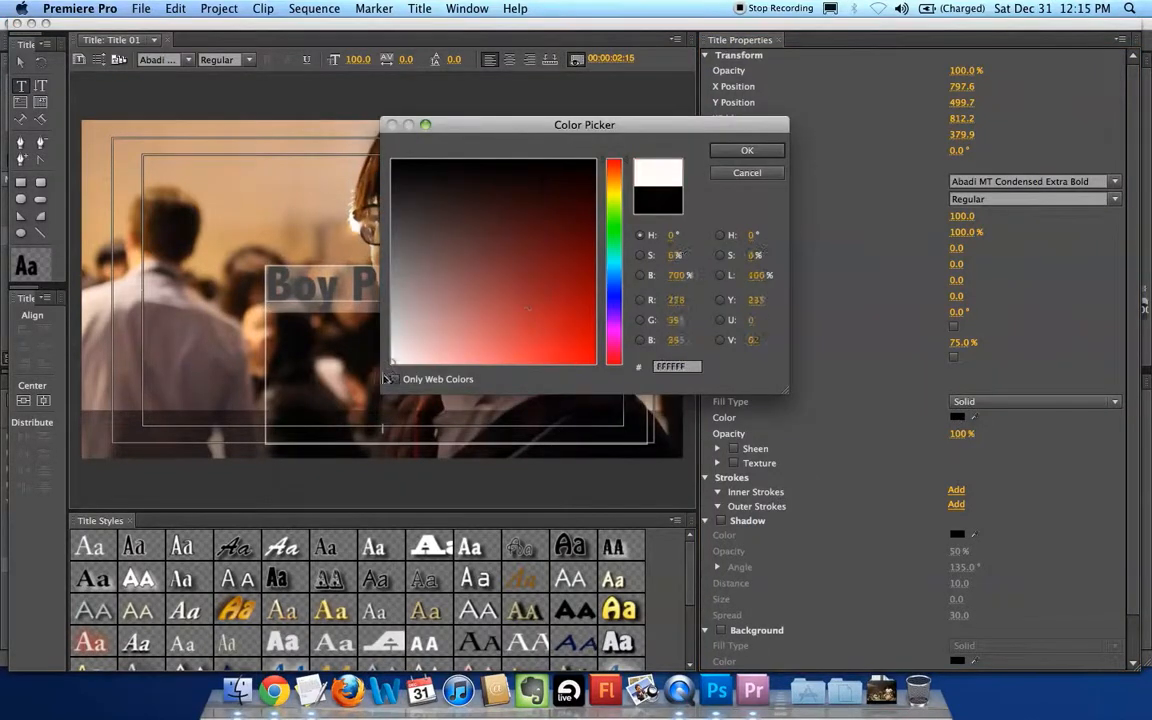
click(747, 151)
Change the text's font to Myriad Pro
click(143, 60)
text(Myriad P)
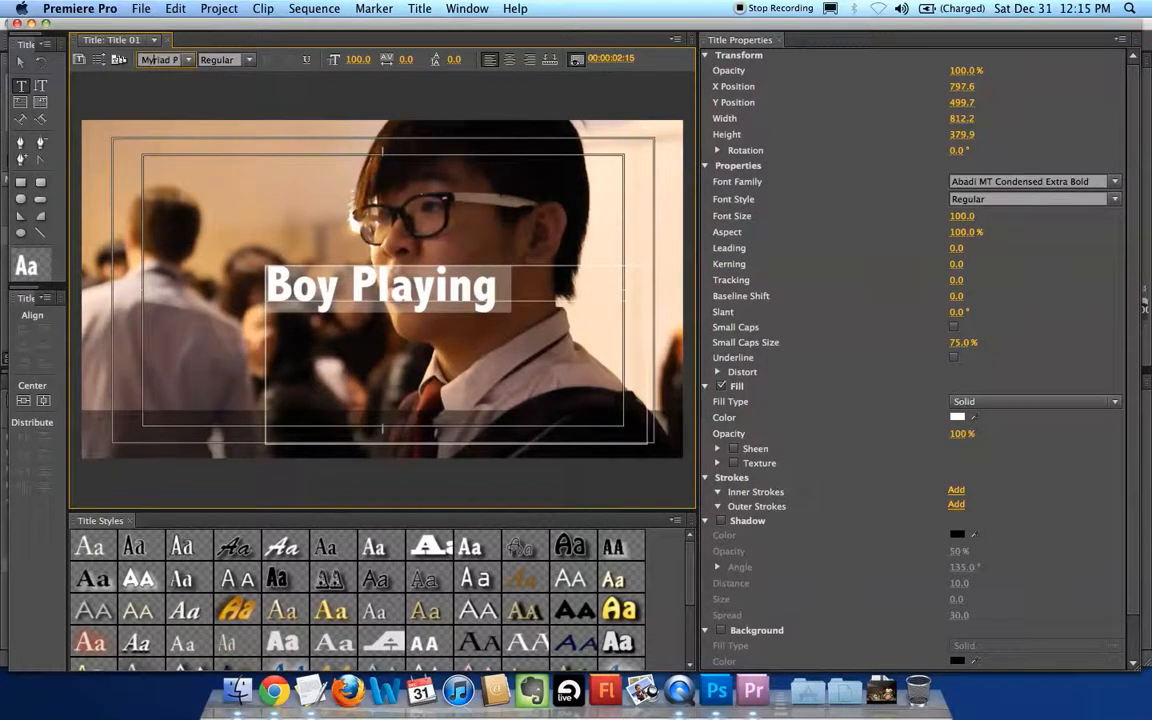
key(Return)
Shrink the text box to about 378 × 102 and set its font size to 62
click(19, 62)
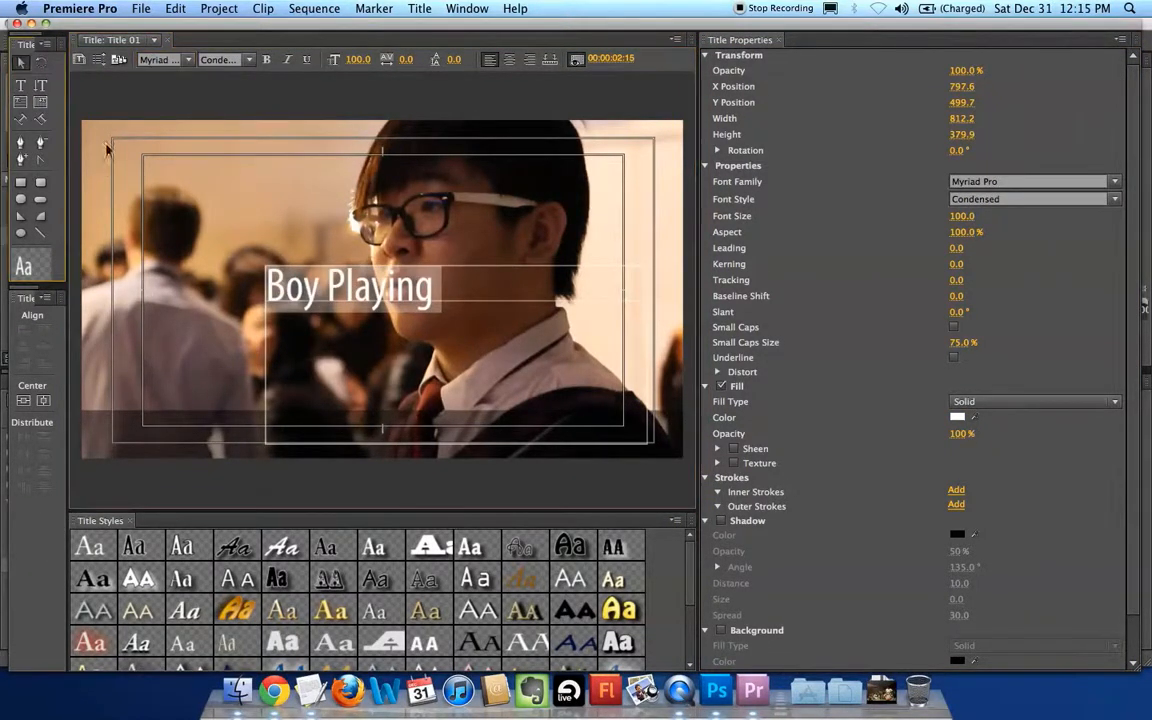
drag(645, 448, 443, 313)
drag(352, 59, 317, 59)
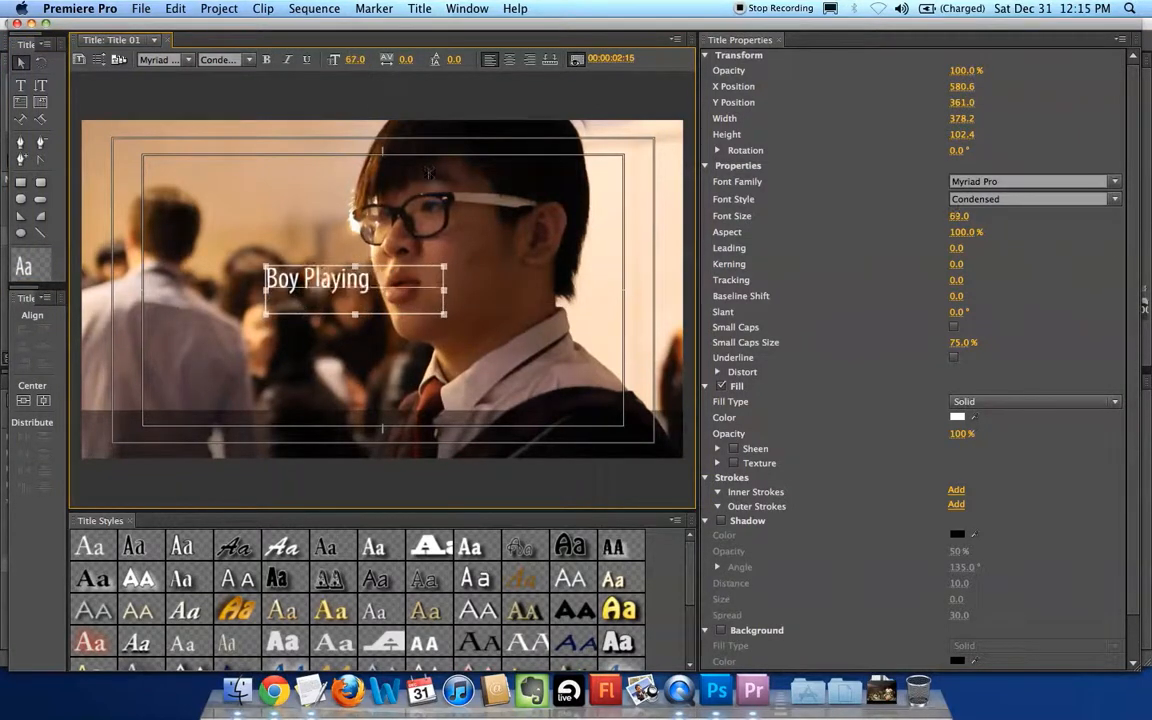
Right-align the text and place its box, about 378 × 63, at the right end of the dark bar
click(529, 60)
drag(444, 313, 620, 445)
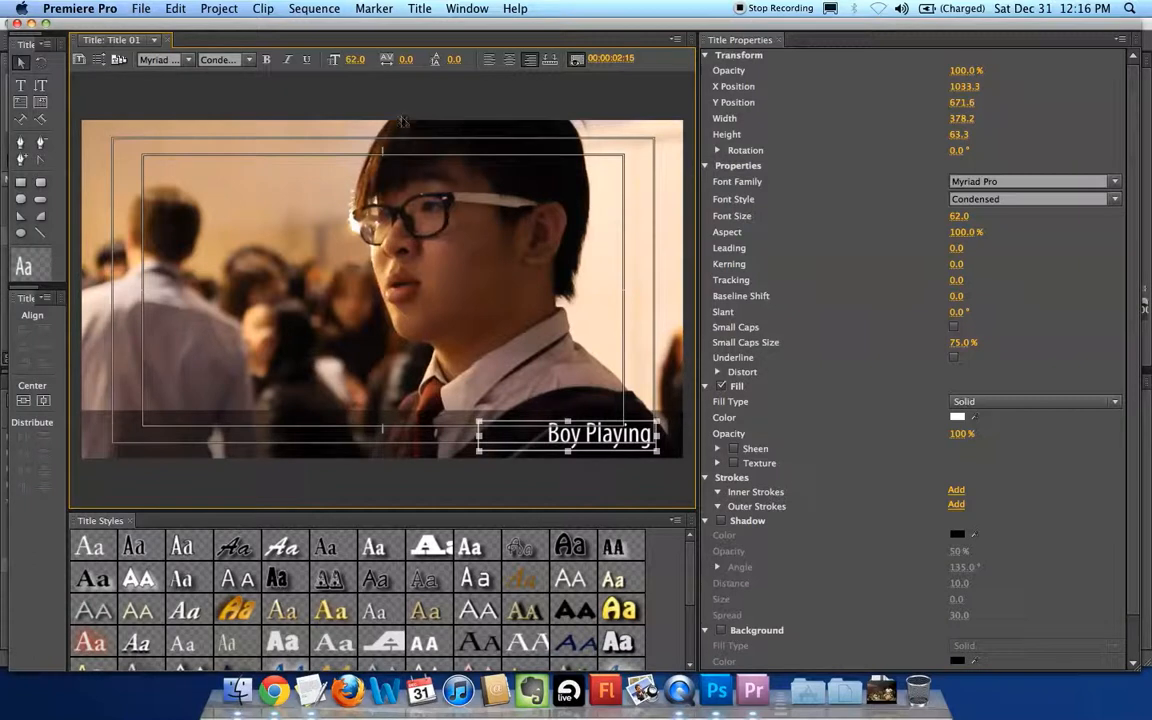
Set the text's font size to 50 and fine-tune its position at the right end of the bar
drag(359, 61, 347, 61)
drag(627, 433, 625, 434)
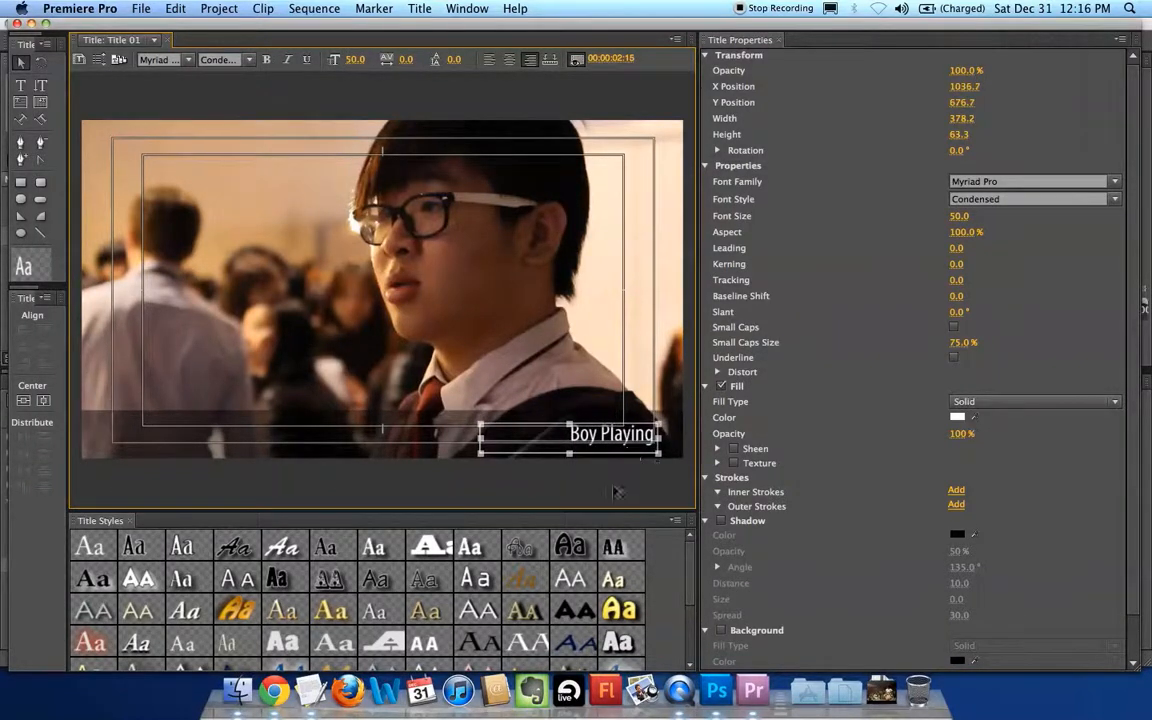
click(655, 455)
click(651, 227)
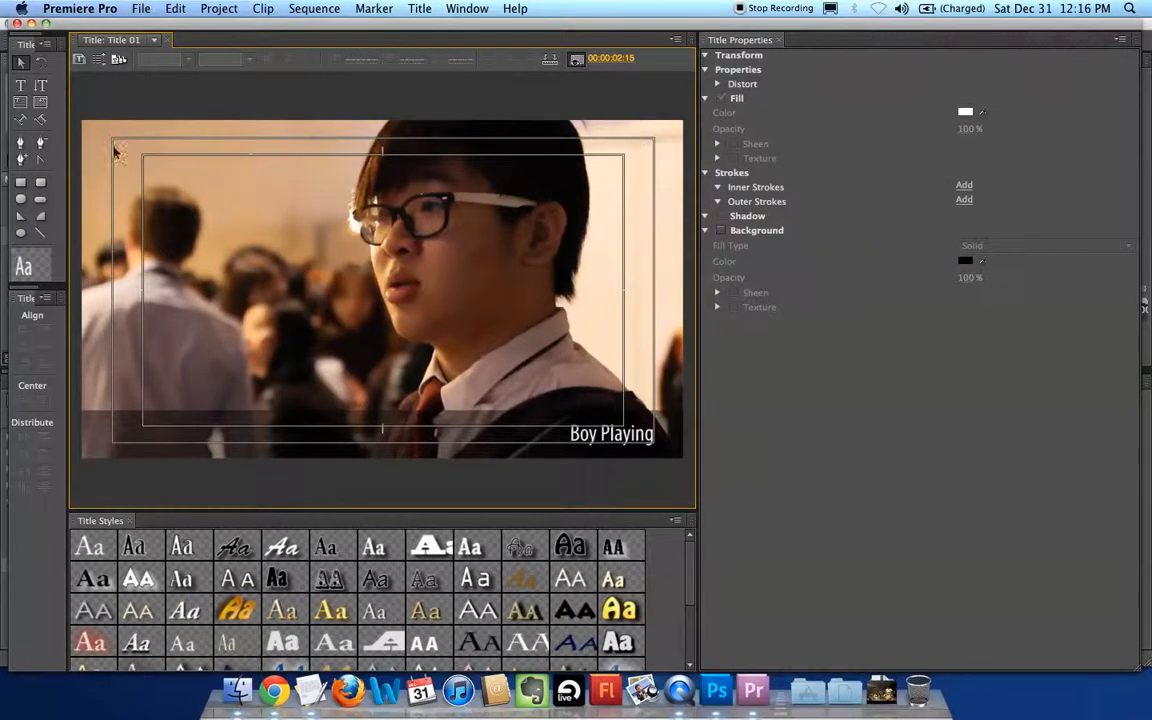
click(117, 429)
click(123, 270)
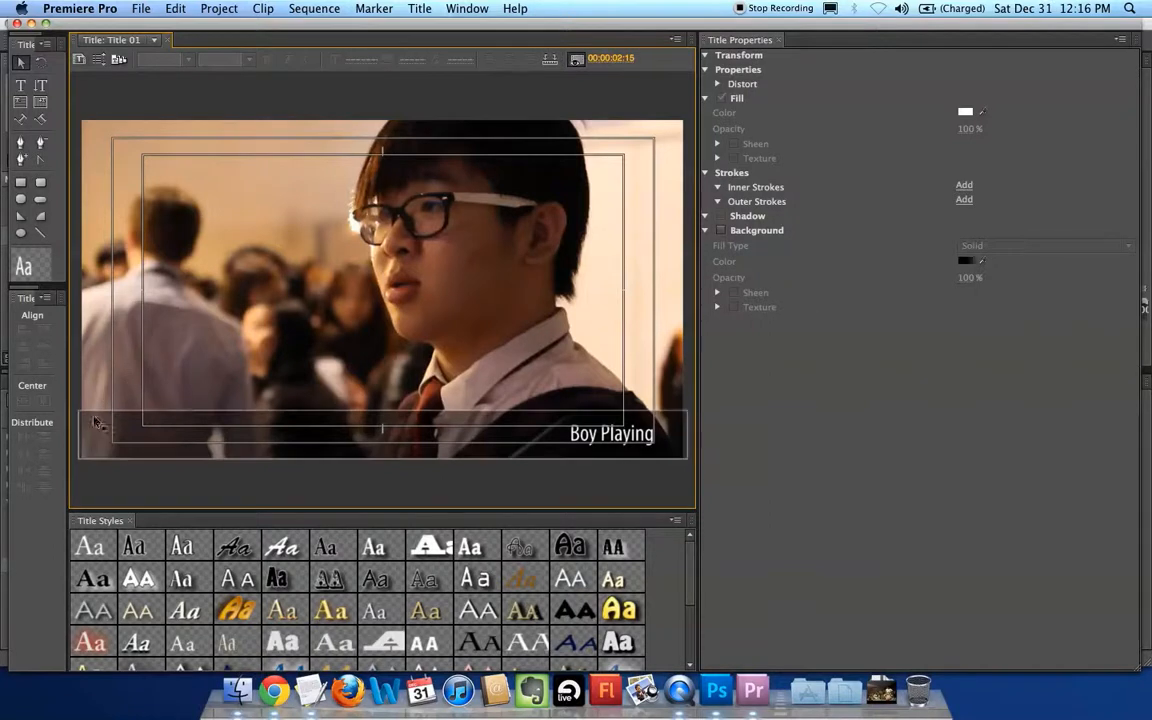
Increase the dark bar's height to about 144 and move the text inside the inner safe margin
click(496, 432)
drag(383, 410, 383, 390)
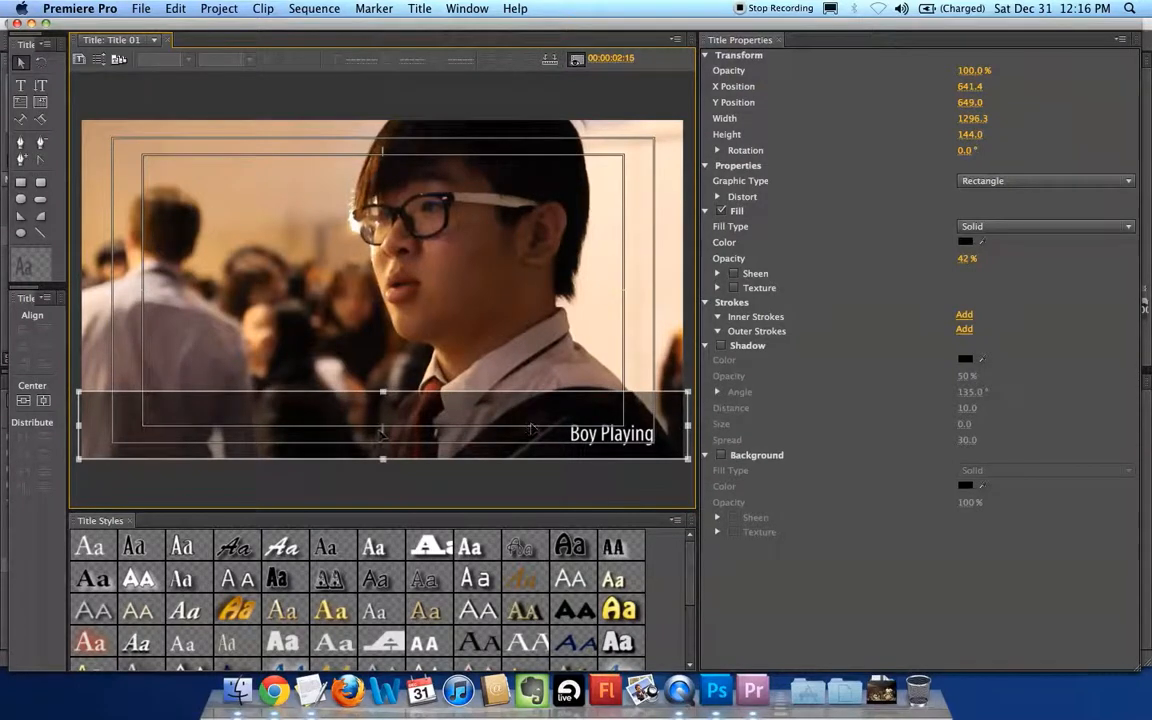
mouse_move(581, 434)
mouse_down()
mouse_move(563, 419)
mouse_move(591, 443)
mouse_up()
click(598, 432)
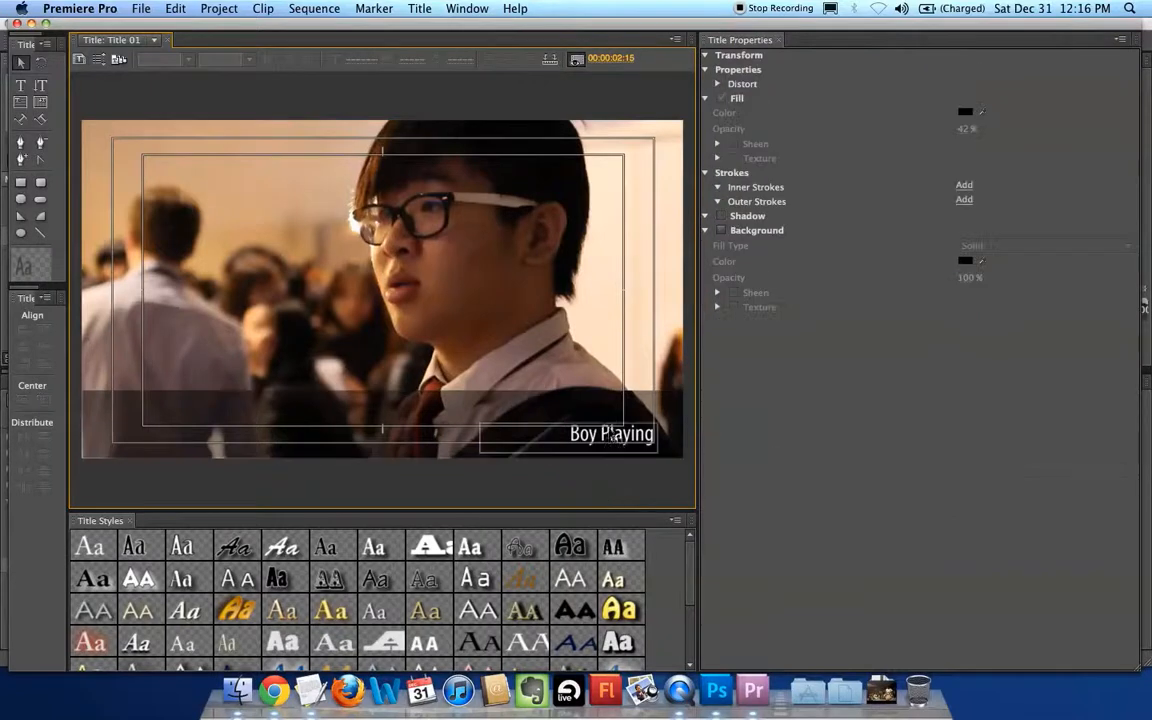
mouse_move(599, 426)
mouse_down()
mouse_move(589, 409)
mouse_move(578, 417)
mouse_up()
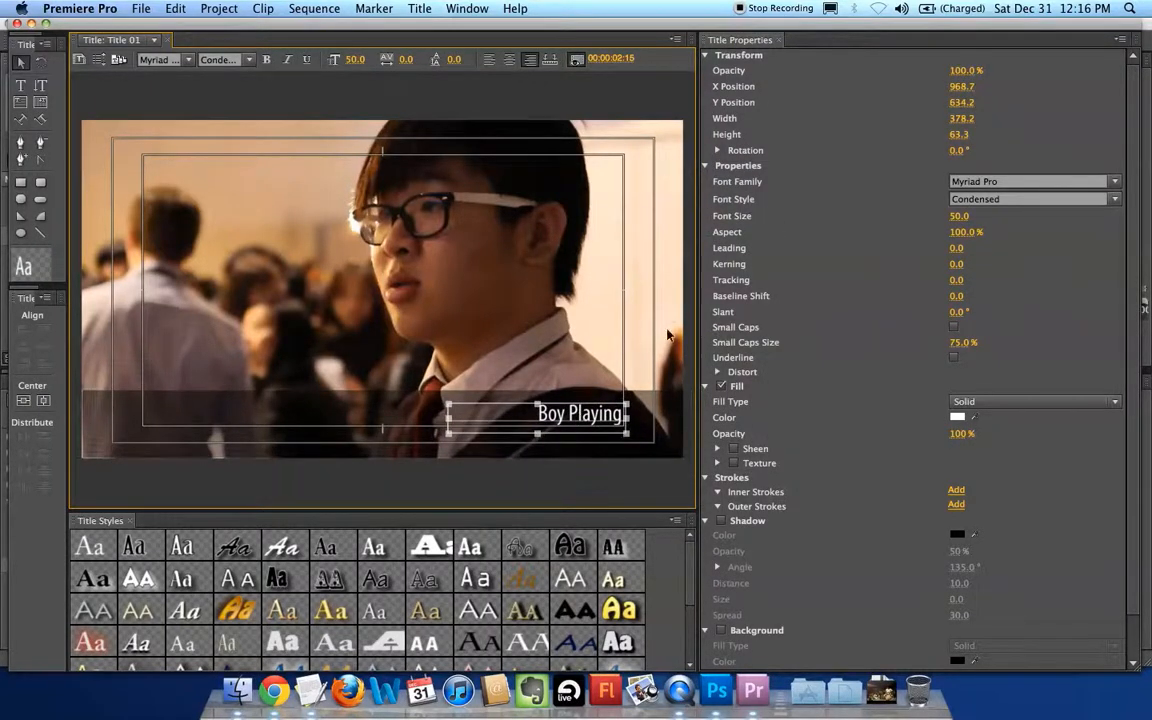
click(597, 440)
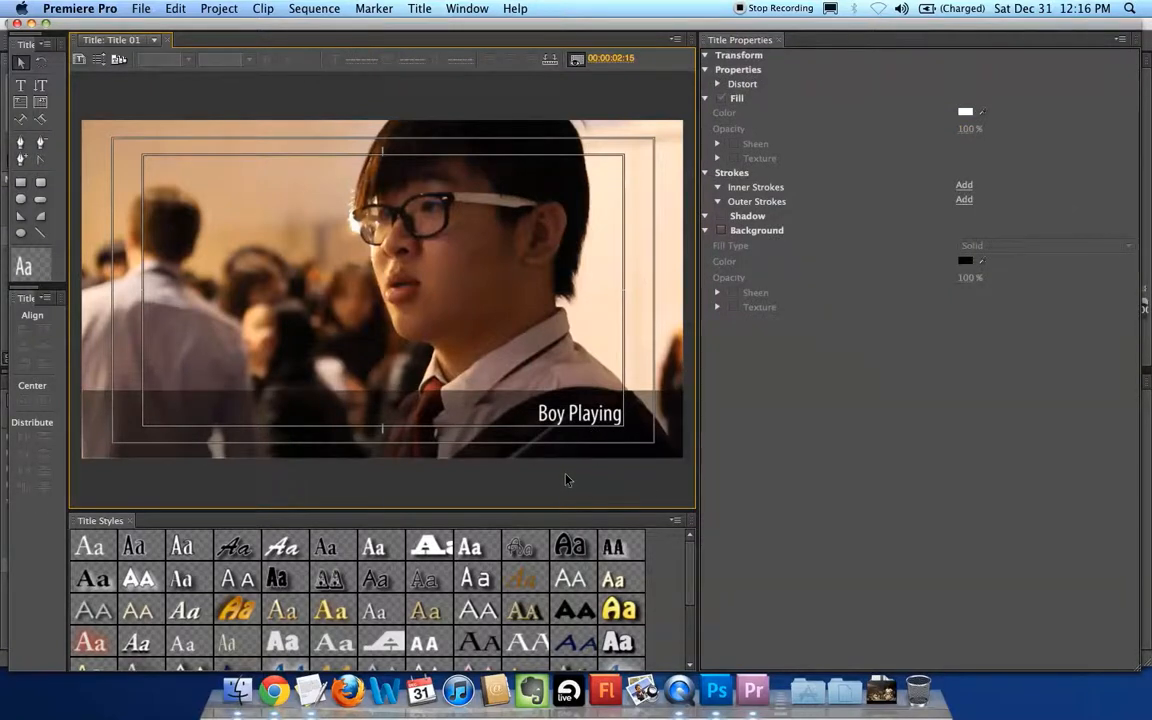
Move the text to the outer safe margin's lower-right corner, reduce the bar's height to about 112, and close the title
click(578, 428)
drag(578, 428, 609, 430)
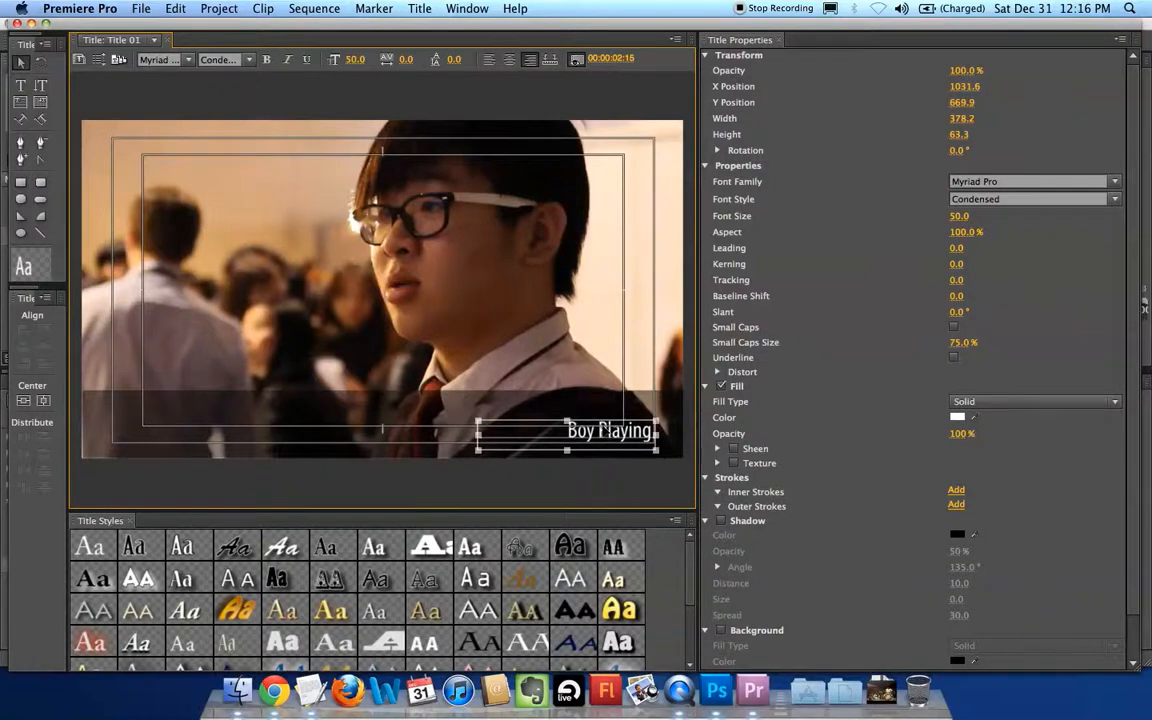
click(595, 403)
drag(386, 390, 387, 406)
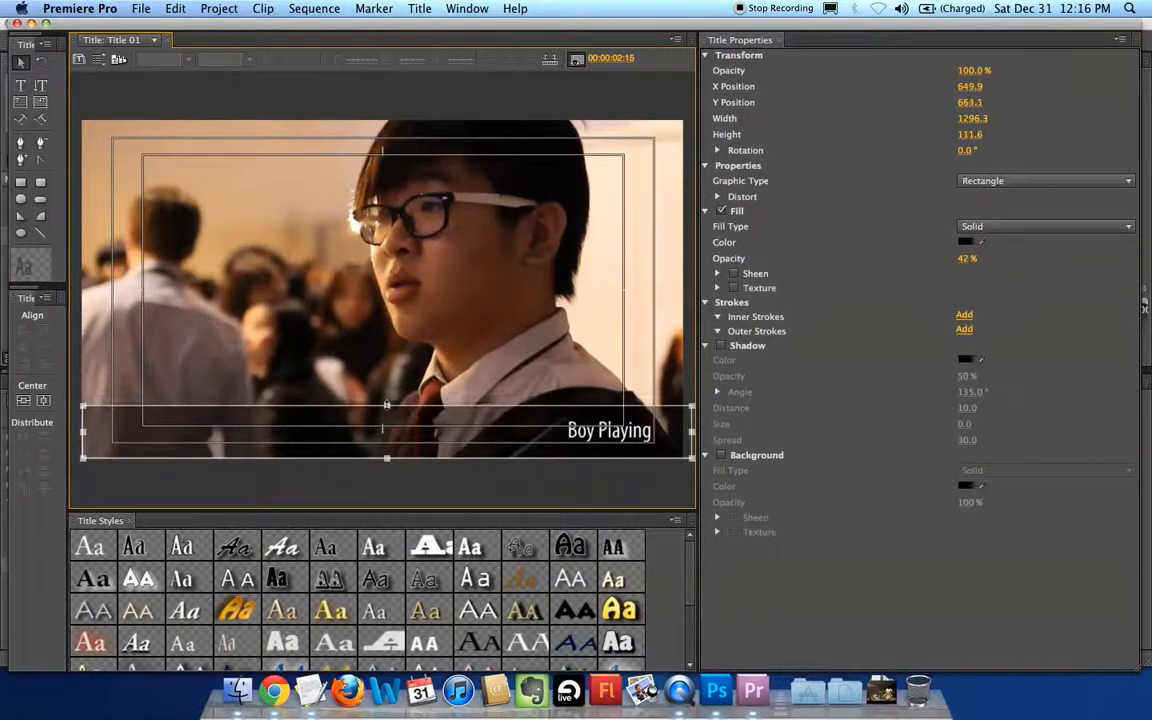
click(504, 498)
click(17, 24)
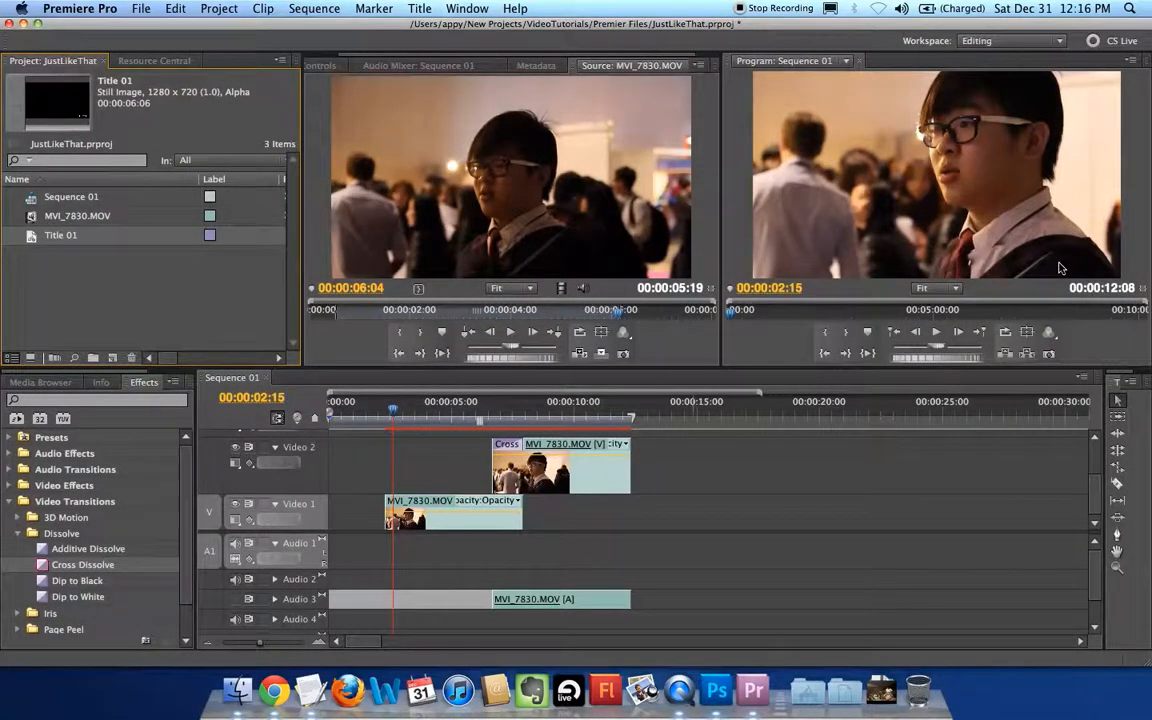
Place Title 01 on Video 2 above the first clip and add a Cross Dissolve at its start
drag(31, 240, 144, 331)
drag(300, 420, 337, 461)
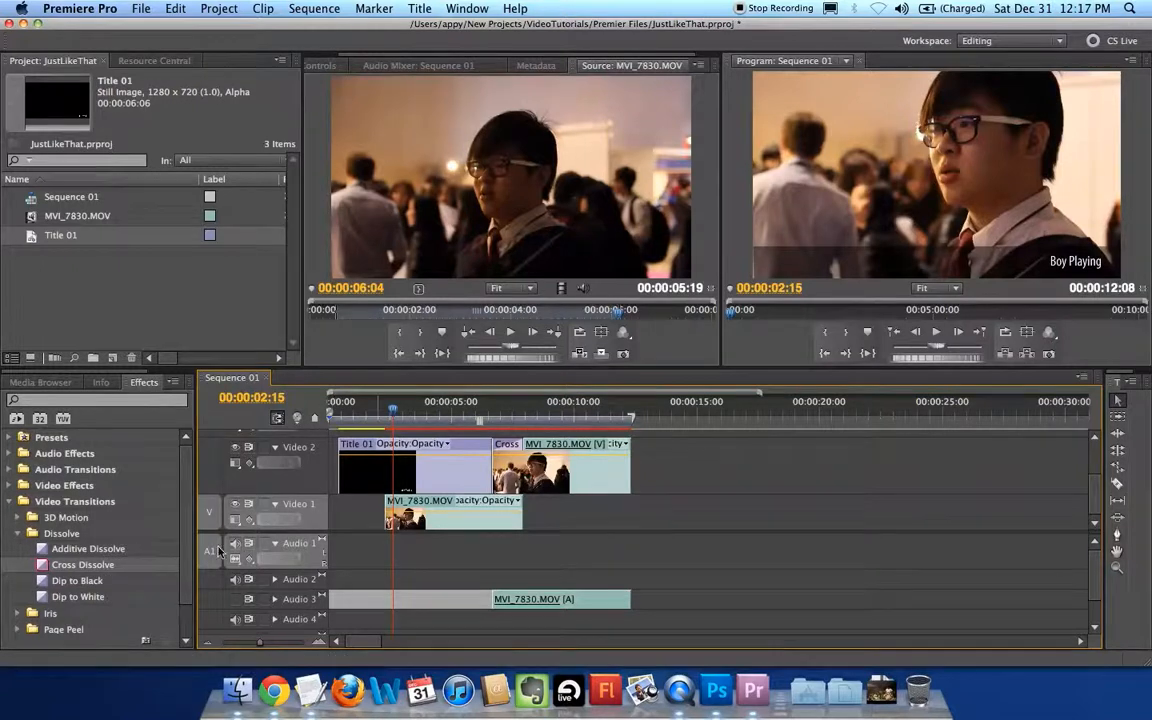
drag(45, 568, 411, 417)
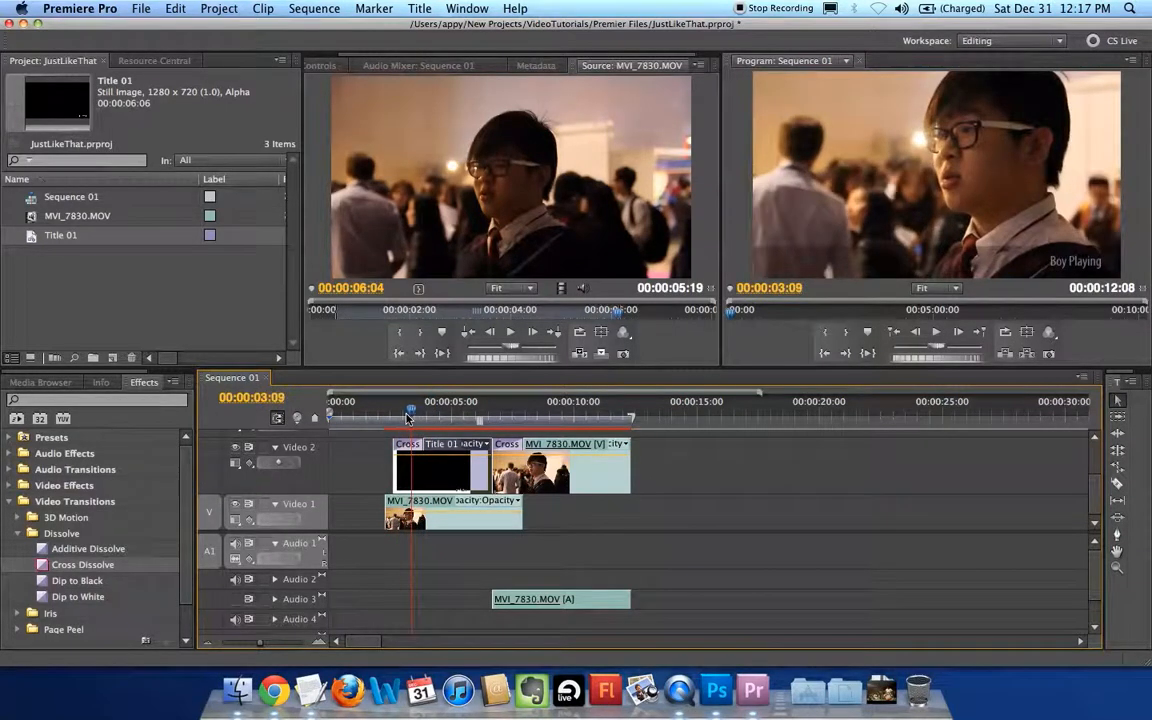
Delete the Title 01 clip from Video 2 and move the playhead to 00:00:01:17, before the first video clip
click(441, 470)
key(Delete)
click(172, 290)
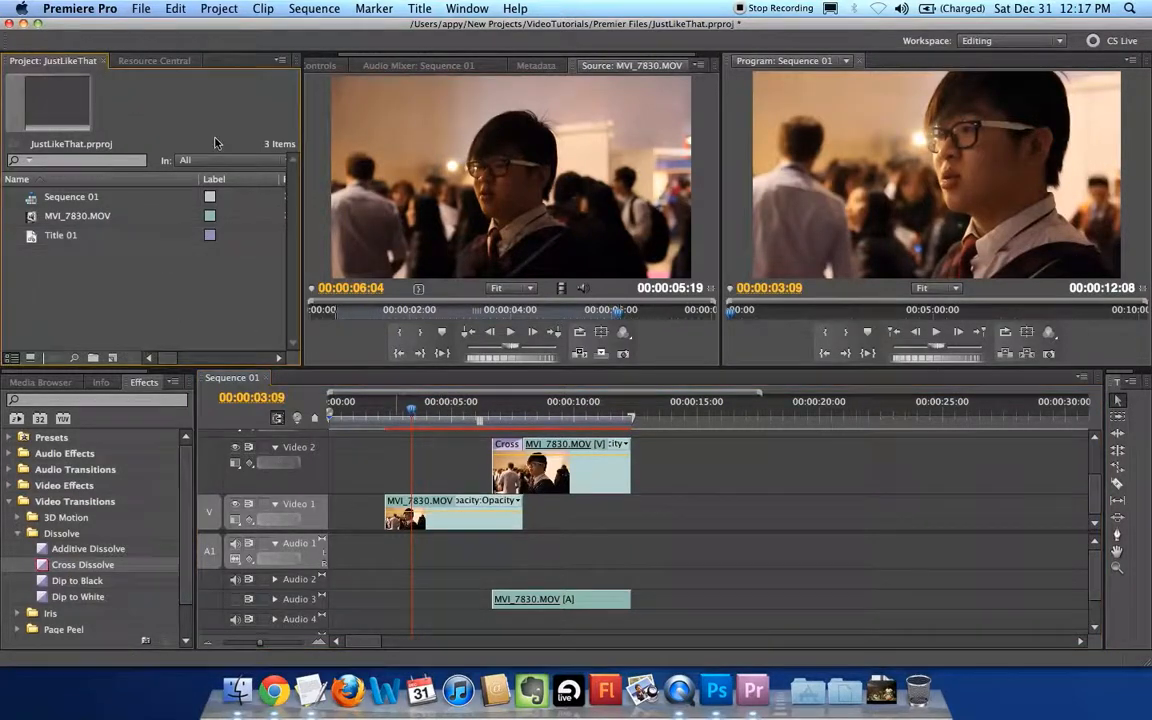
click(419, 8)
click(321, 371)
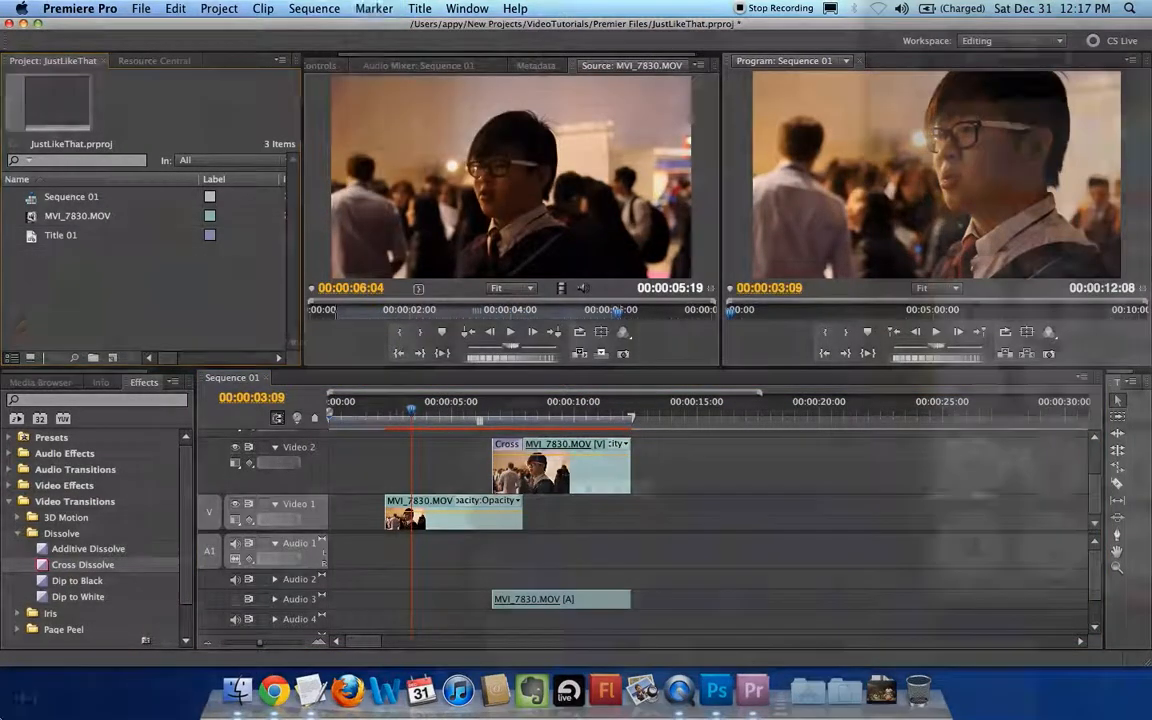
mouse_move(2, 718)
click(40, 716)
click(370, 413)
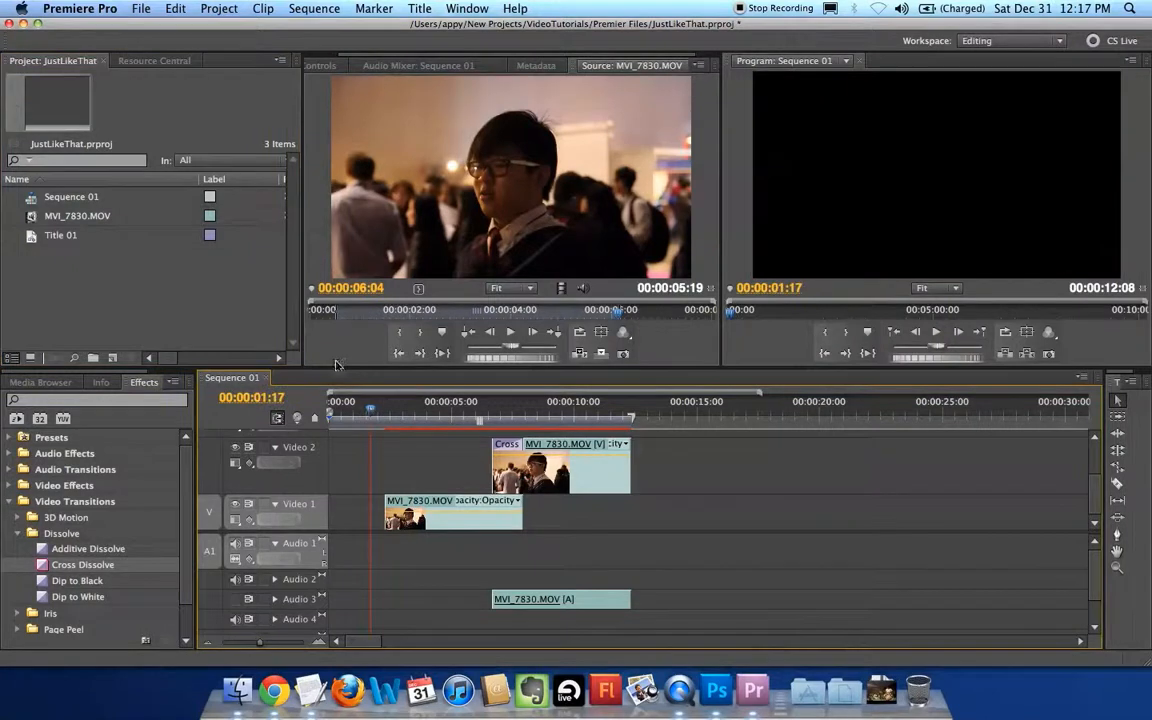
Create a new title named Title 02 at 1280 x 720, 24.00fps, with square pixels
click(419, 8)
mouse_move(443, 28)
click(626, 33)
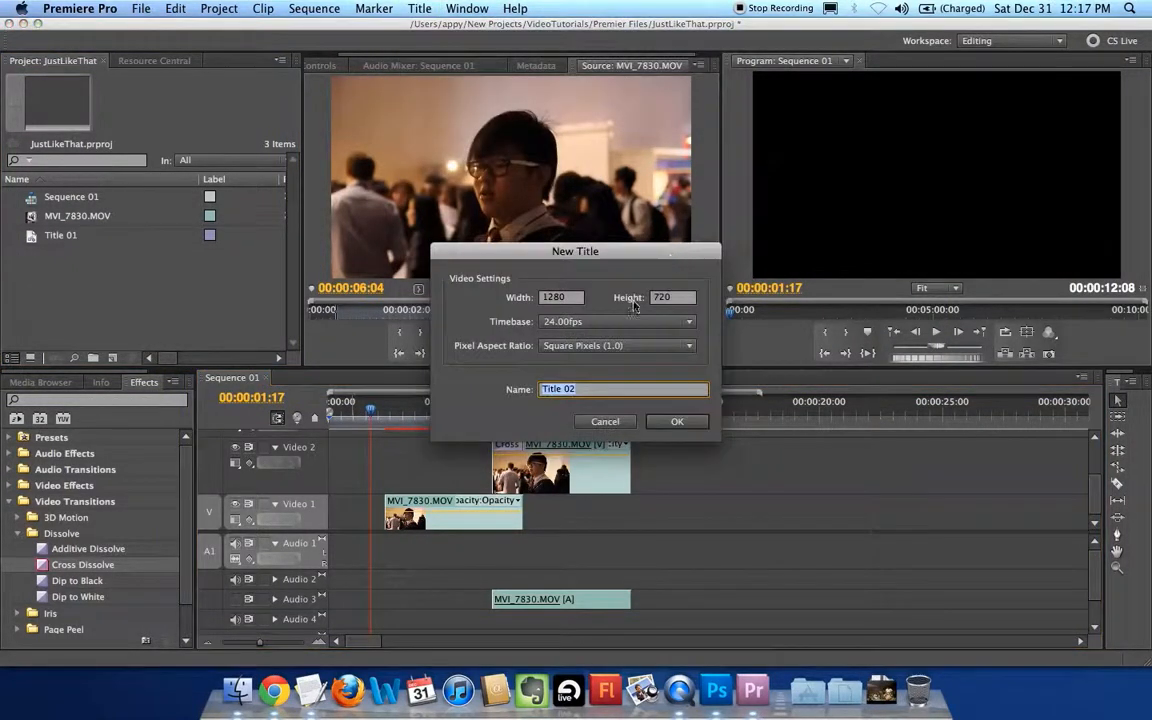
click(674, 420)
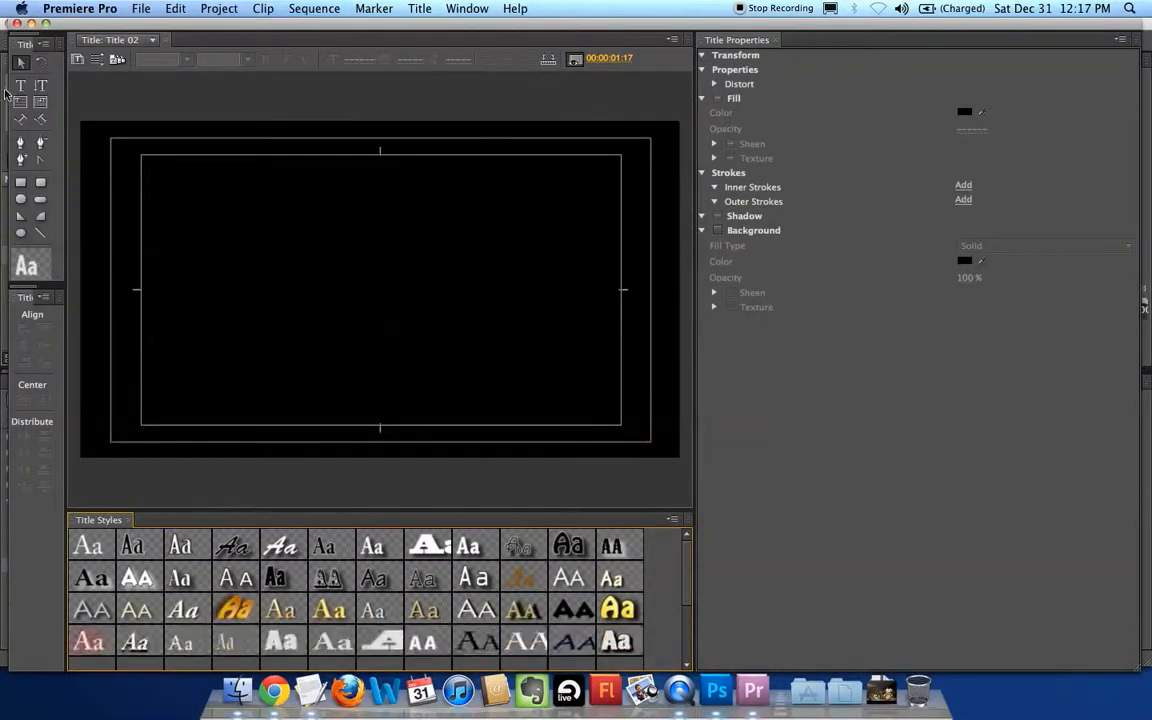
Add a text box about 625 wide and 188 high in the middle of the frame reading "Project Name"
click(20, 86)
drag(236, 242, 525, 324)
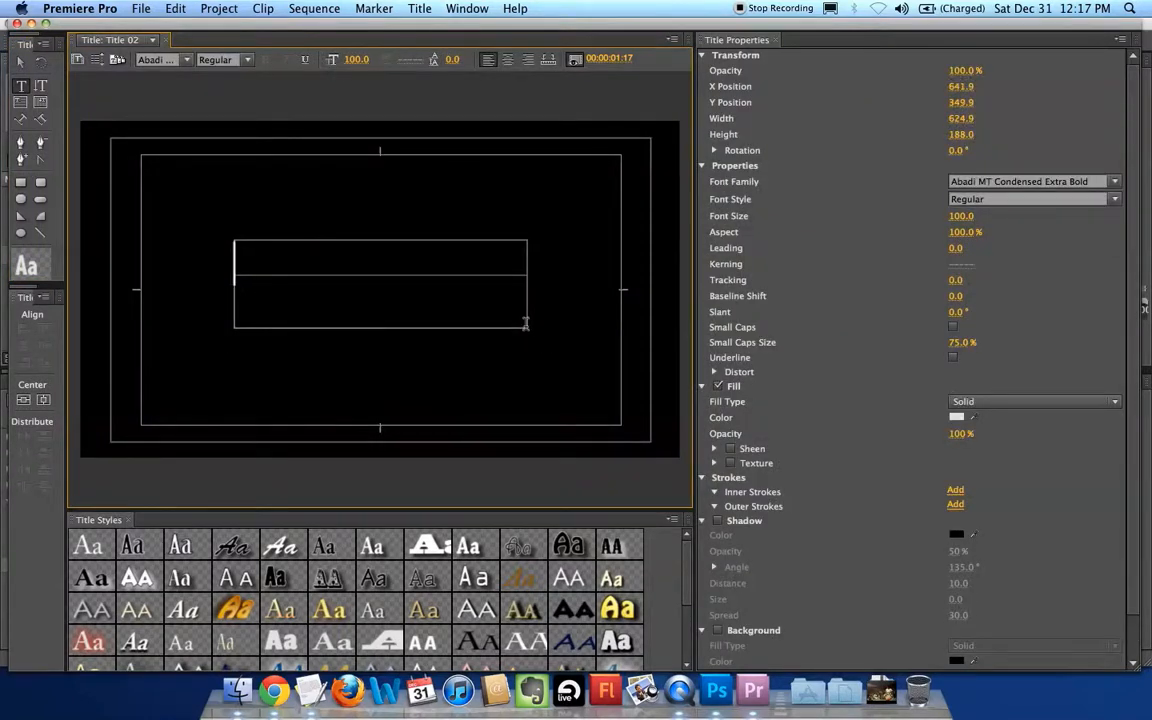
text(Prk)
key(BackSpace)
text(jec)
key(BackSpace)
key(BackSpace)
text(ject Name)
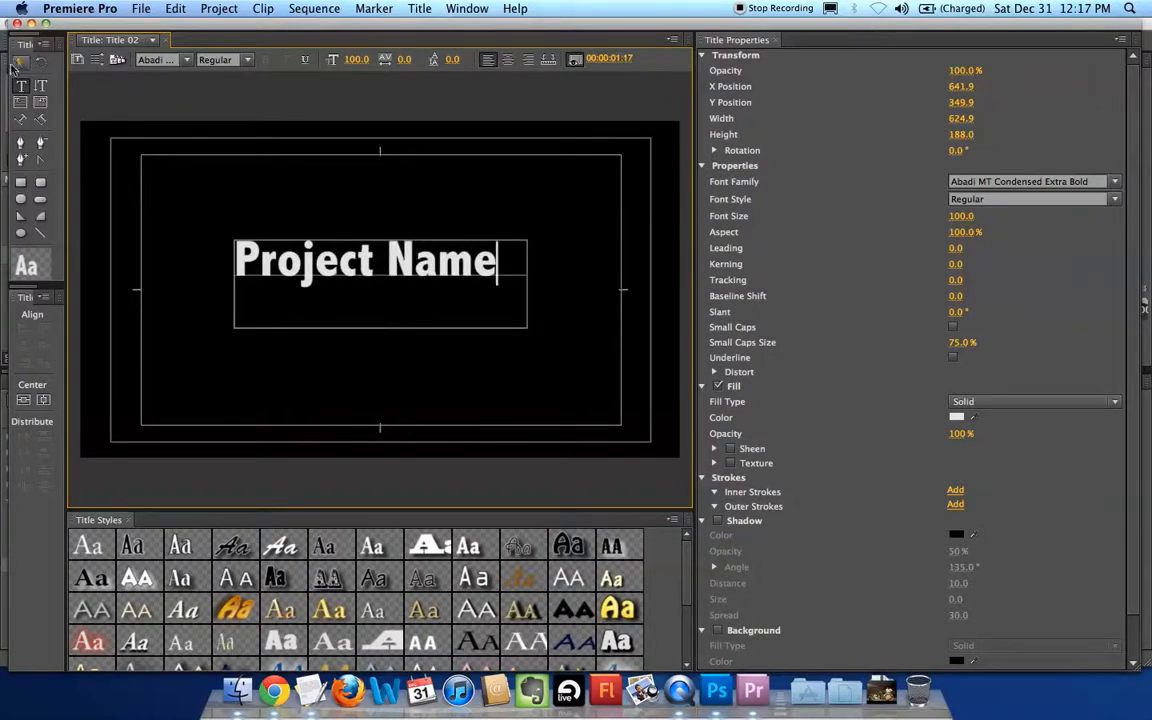
Shrink the text box to about 565 by 104 around the words and center it vertically and horizontally in the frame
key(Escape)
drag(526, 328, 502, 291)
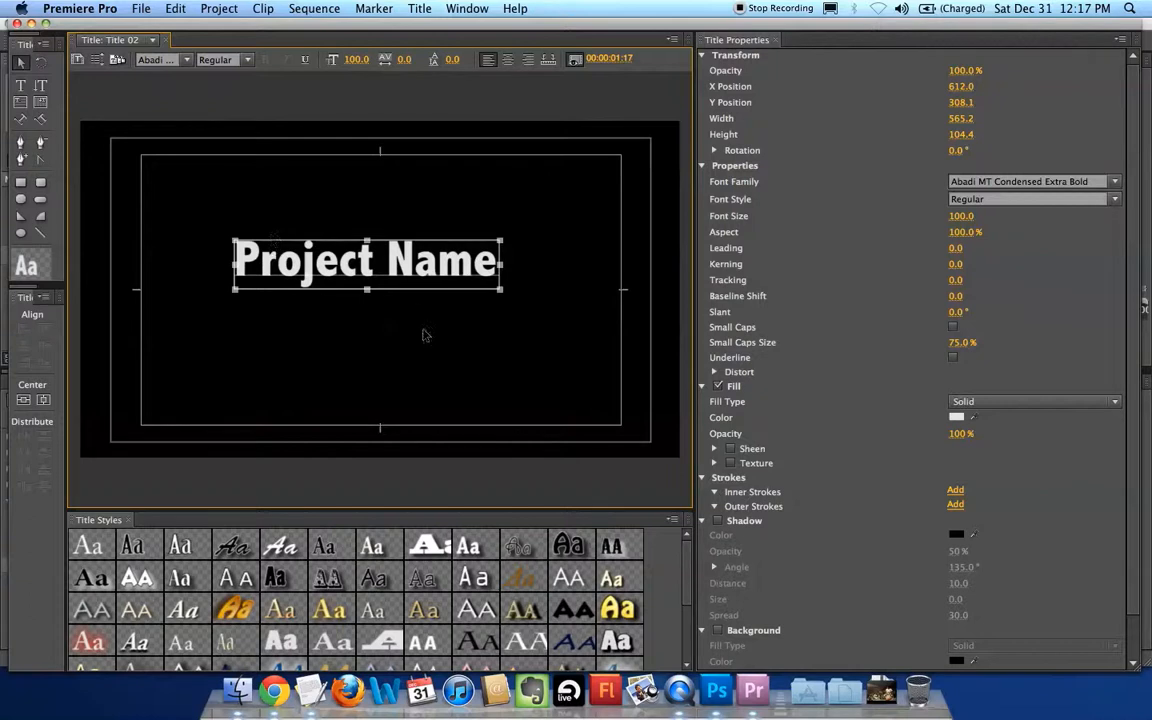
click(39, 401)
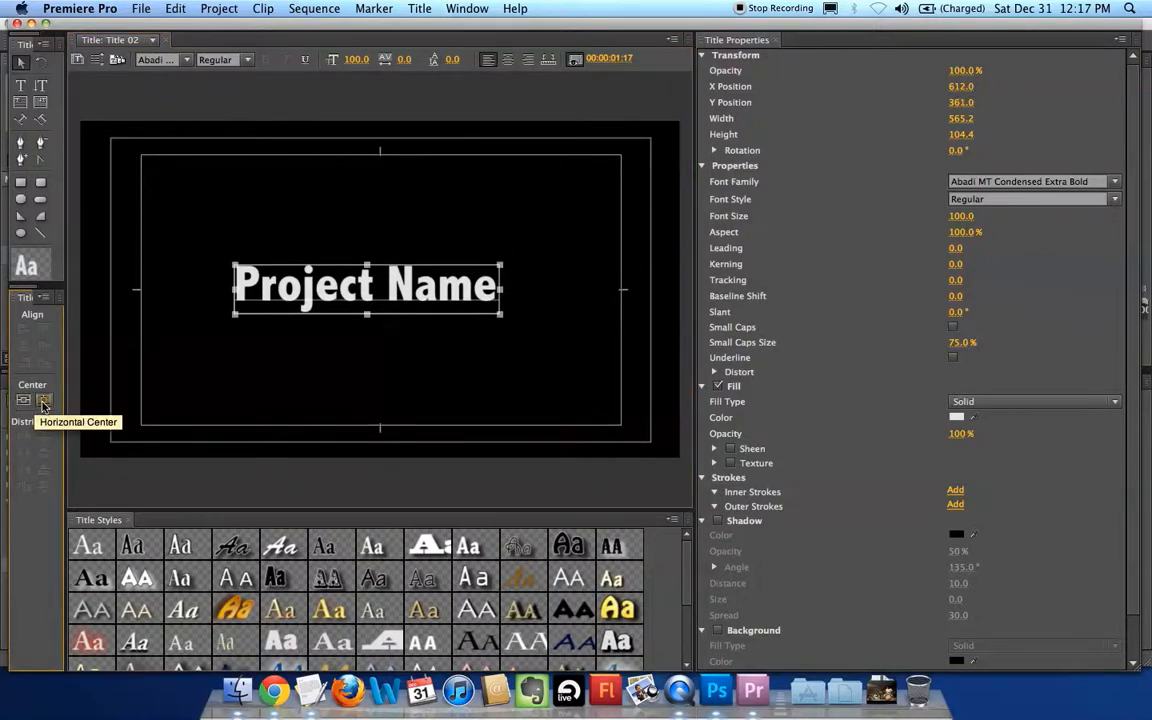
click(43, 401)
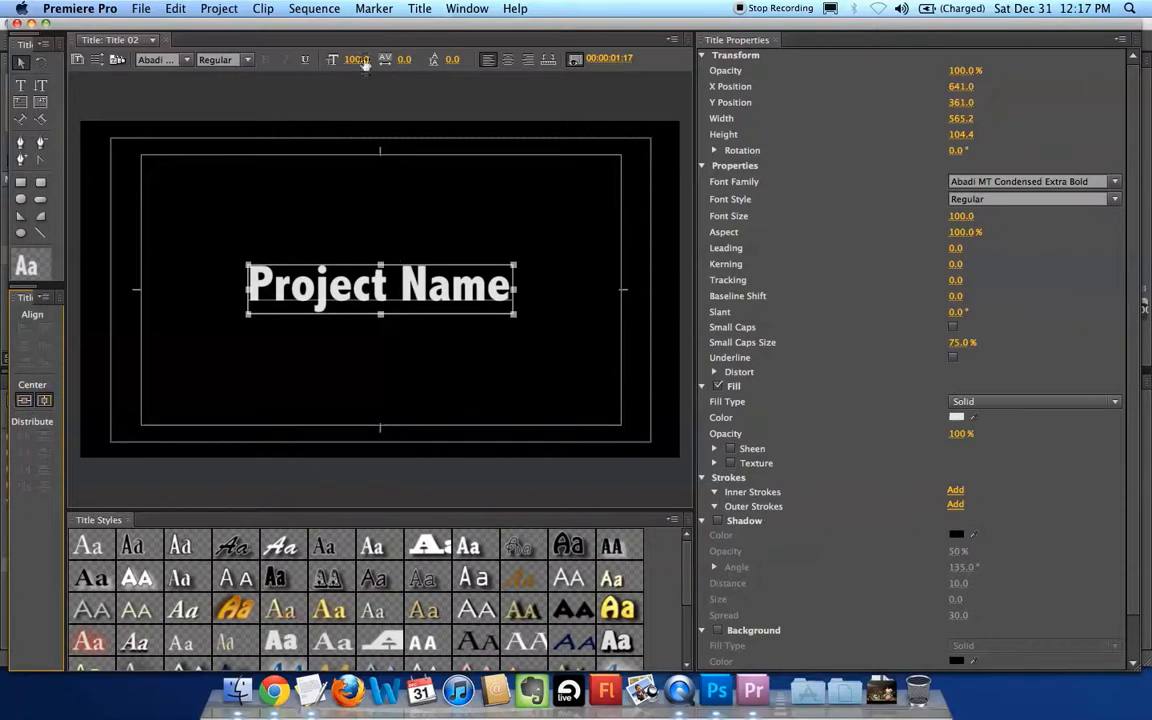
Reduce the text to font size 66 with centered alignment, and shorten its box to about 74 high, centered vertically in the frame
drag(359, 62, 328, 62)
click(508, 59)
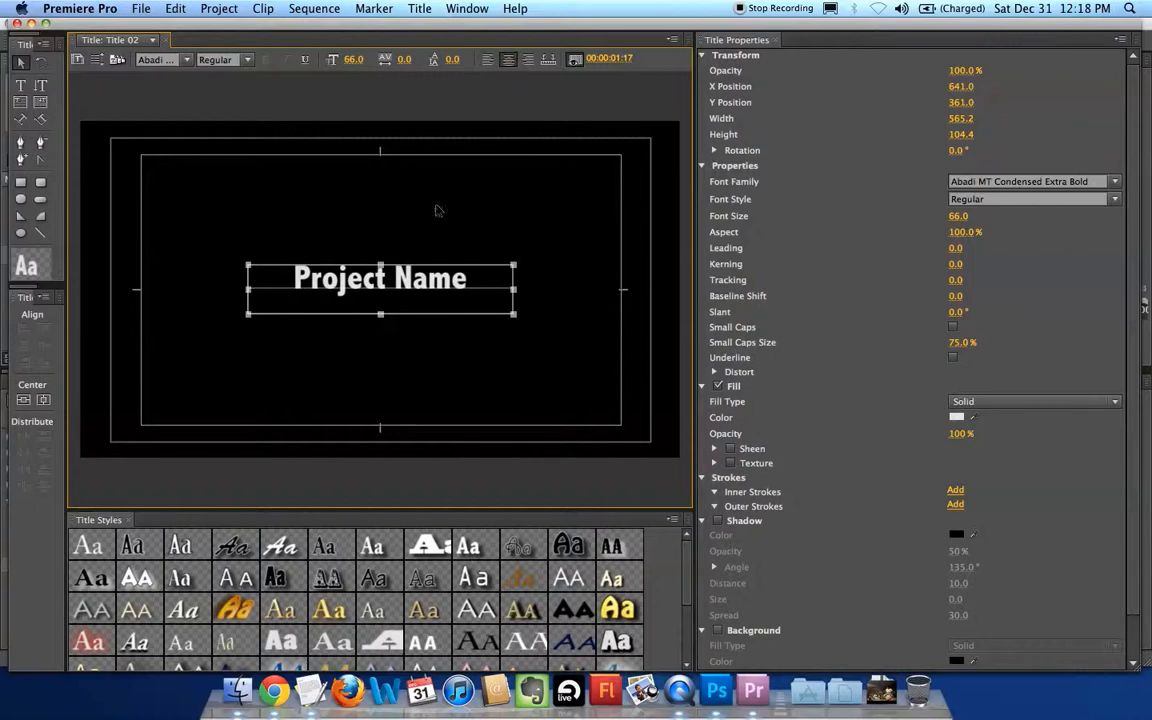
click(44, 400)
click(24, 400)
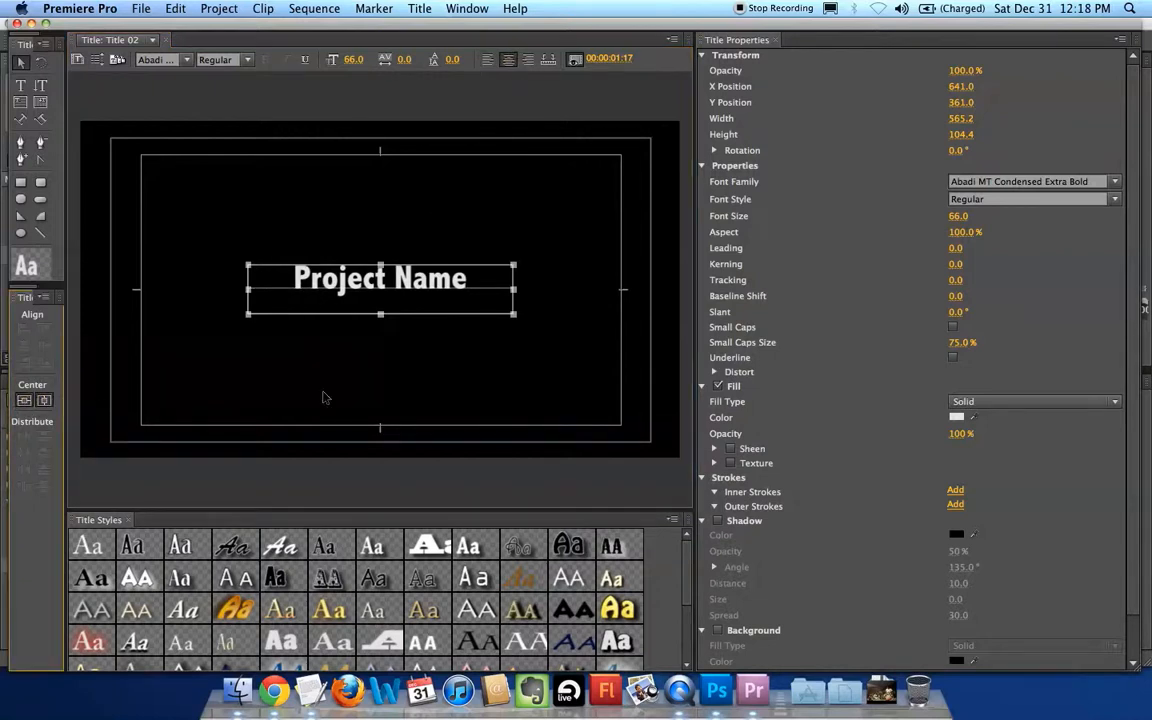
drag(382, 319, 380, 300)
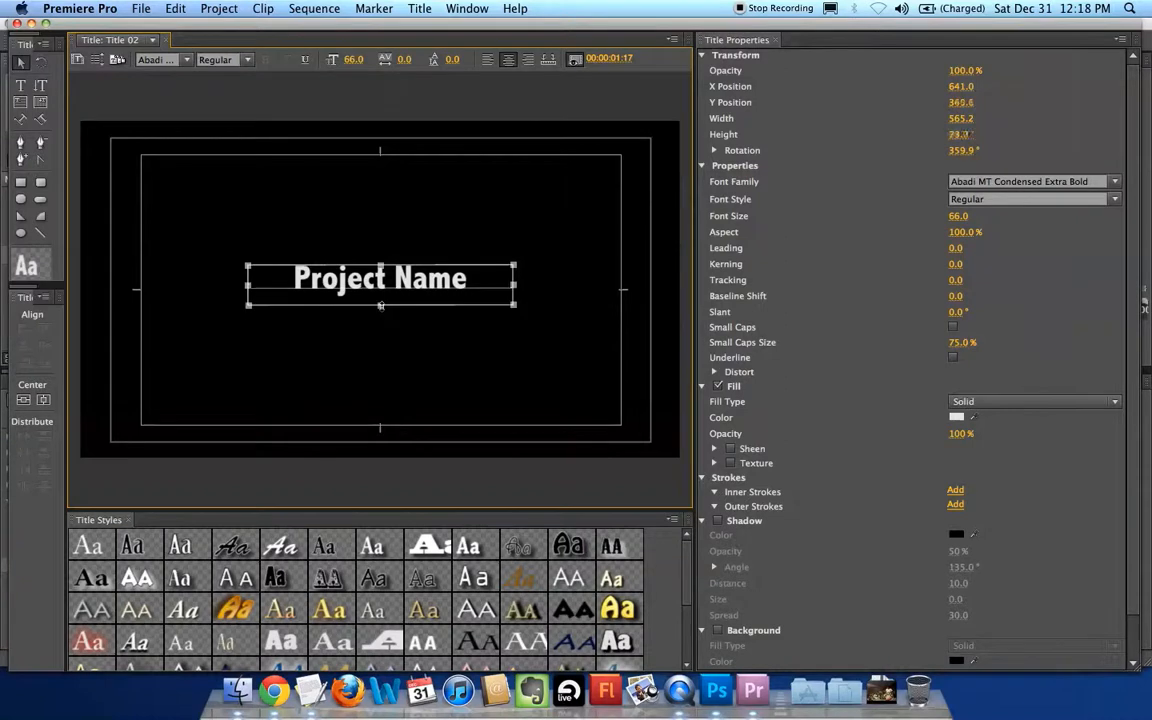
click(24, 400)
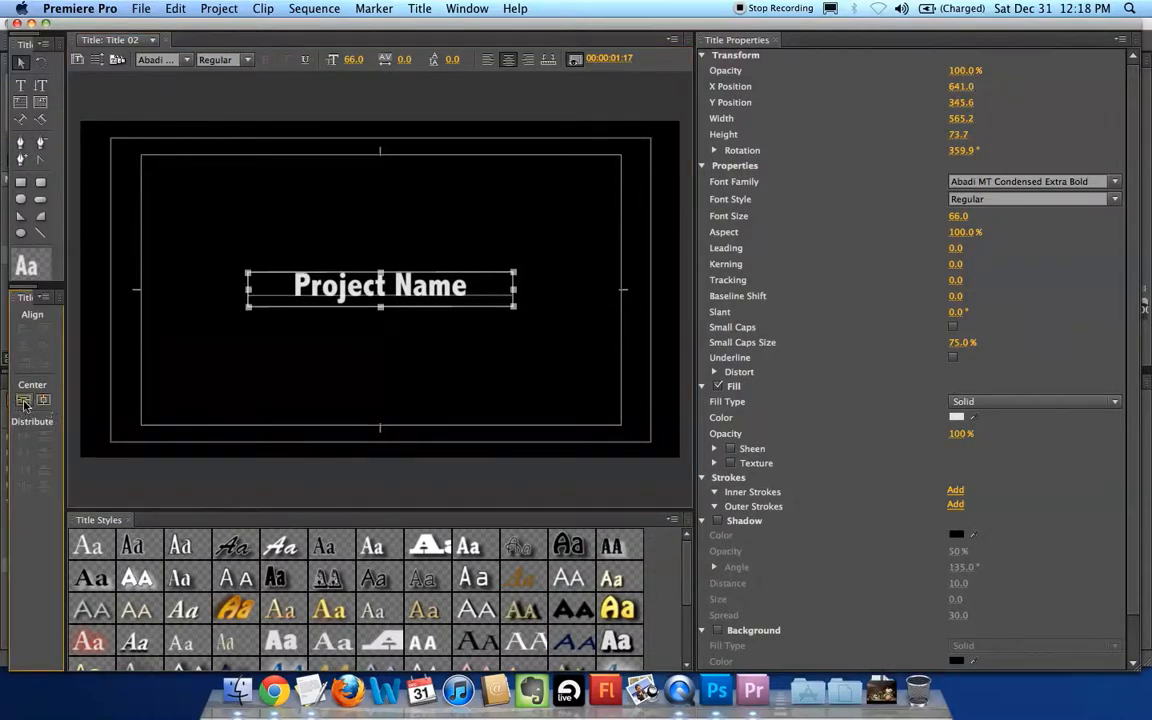
Try successive font families on the "Project Name" text, stopping at Baskerville Old Face
click(139, 58)
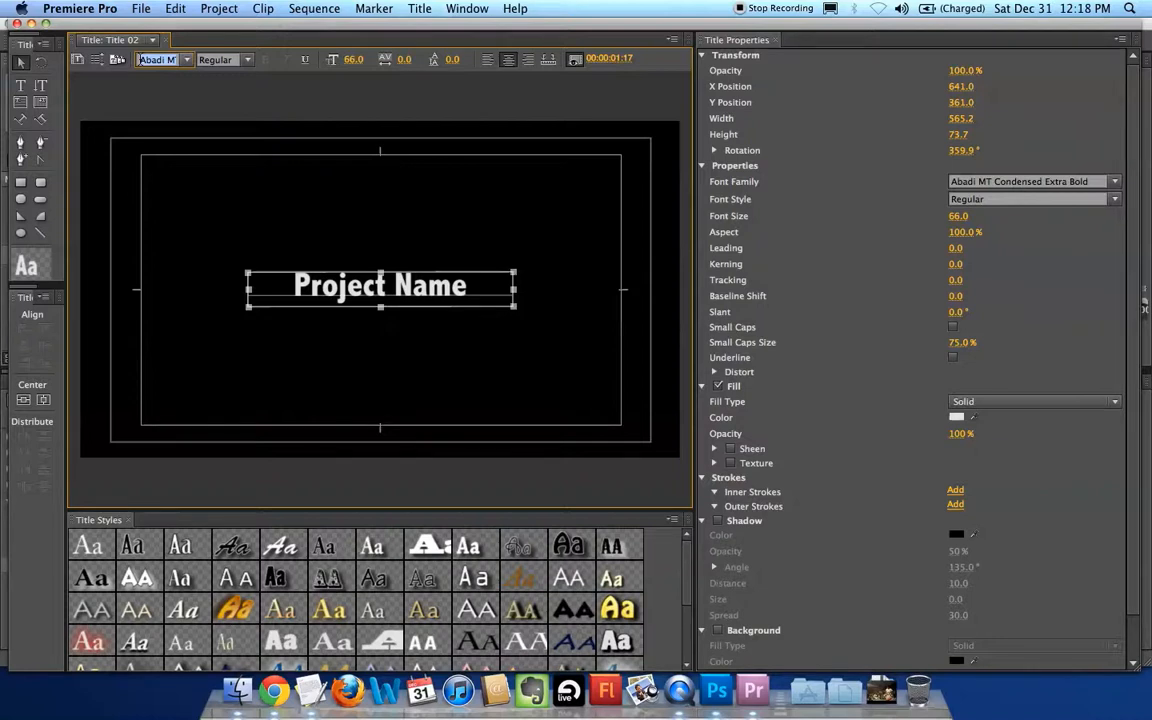
key(Down)
key(Down)
key(Down)
key(Down)
key(Down)
key(Down)
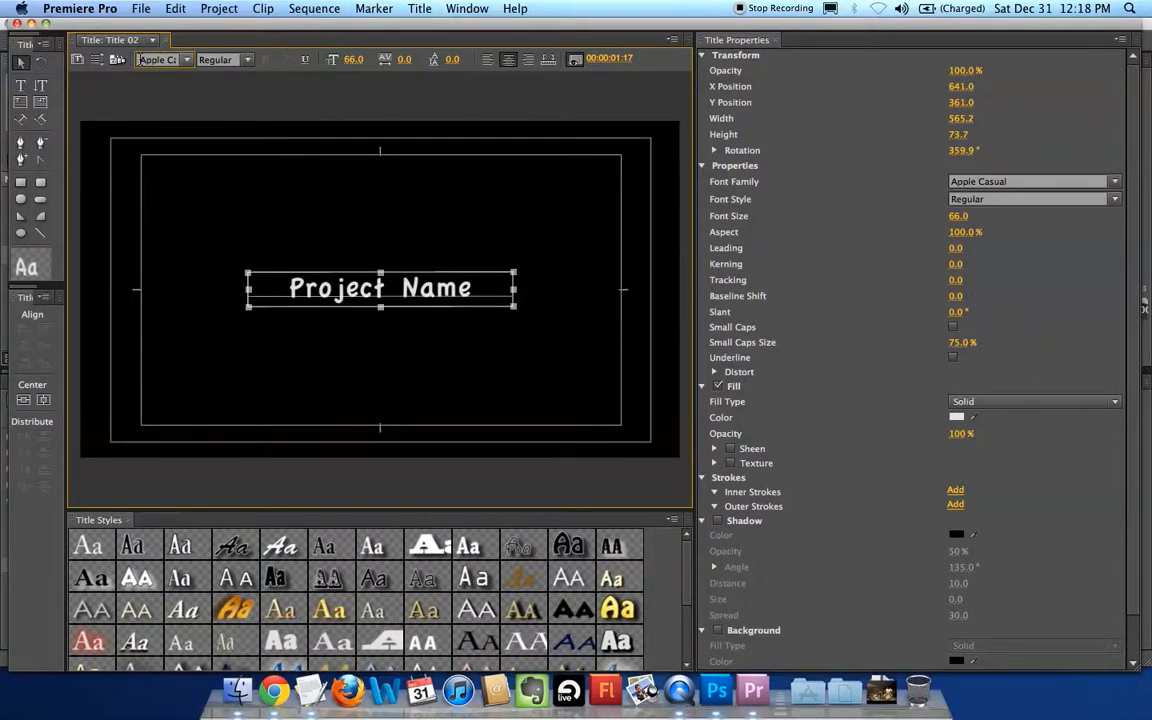
key(Down)
key(Down)
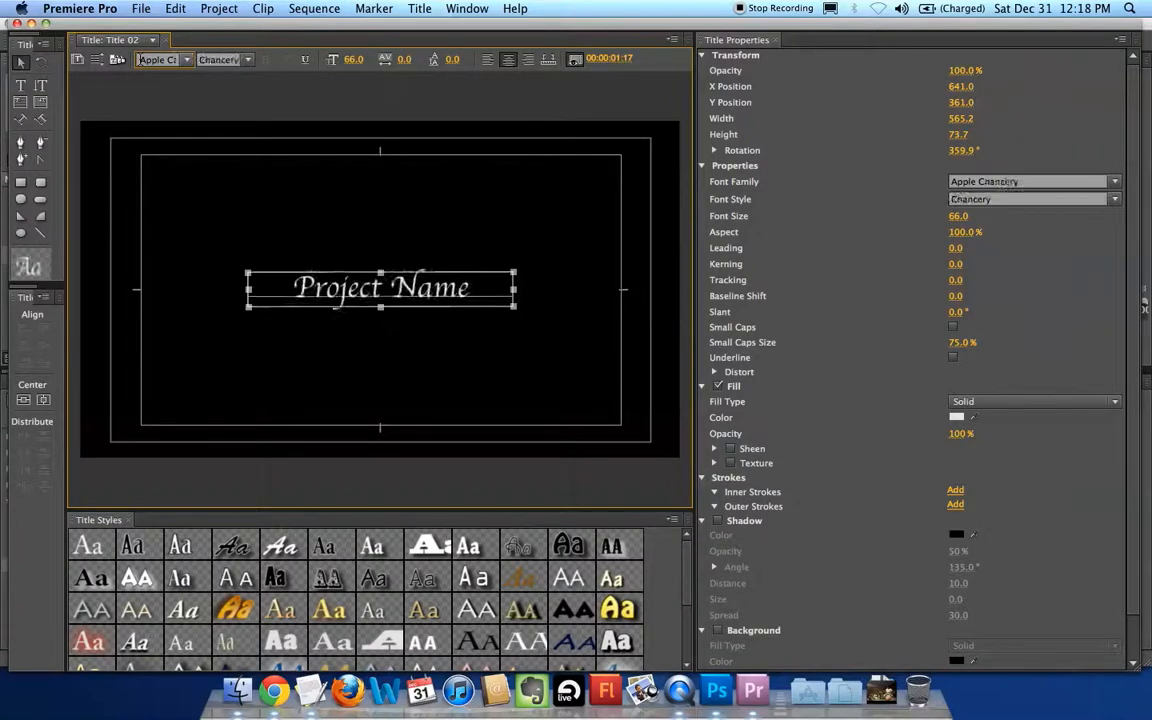
key(Down)
key(Down)
key(Down)
key(Down)
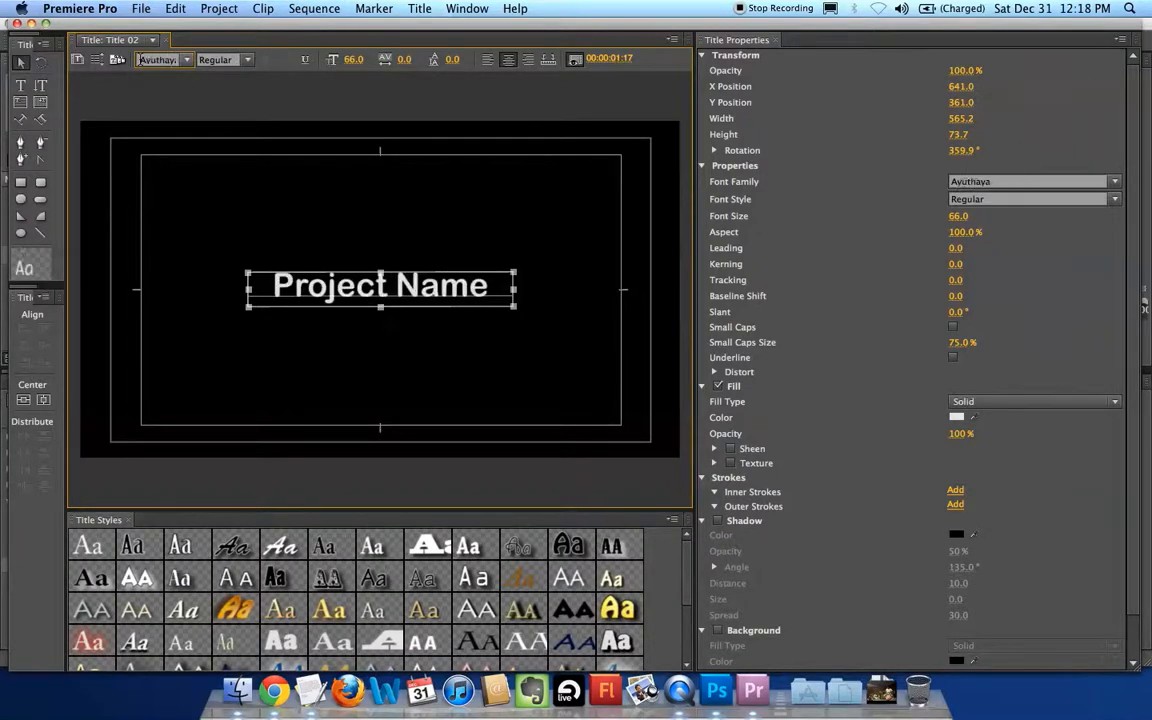
key(Down)
key(Down)
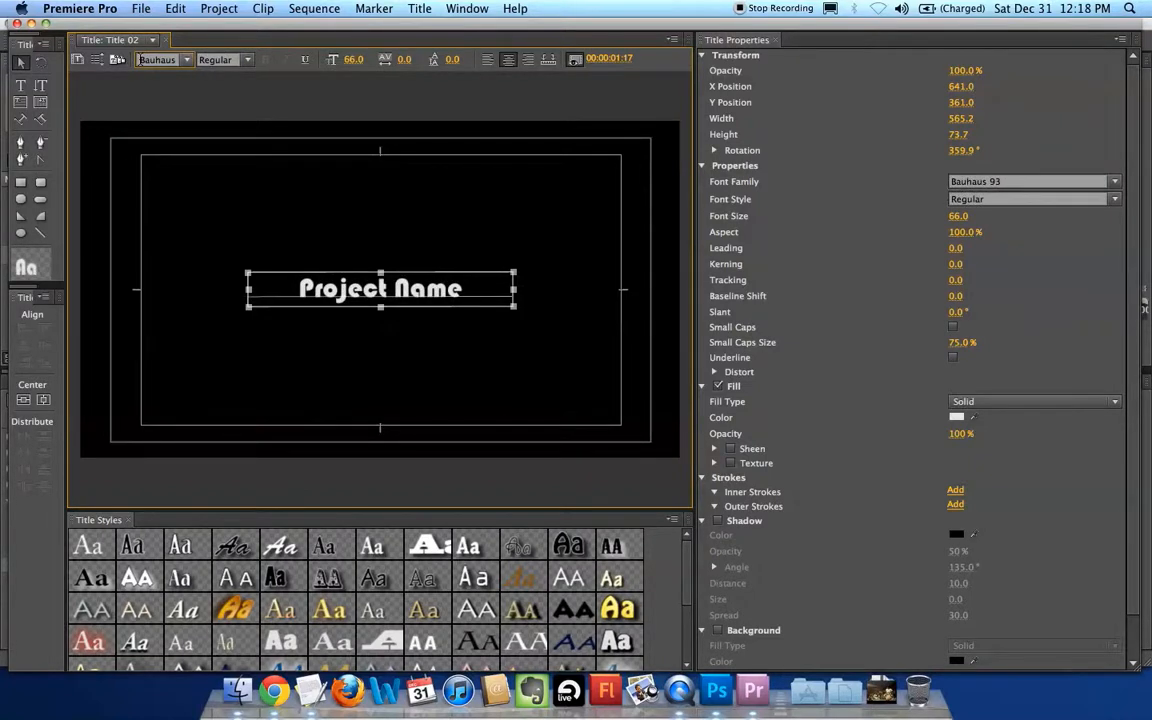
key(Up)
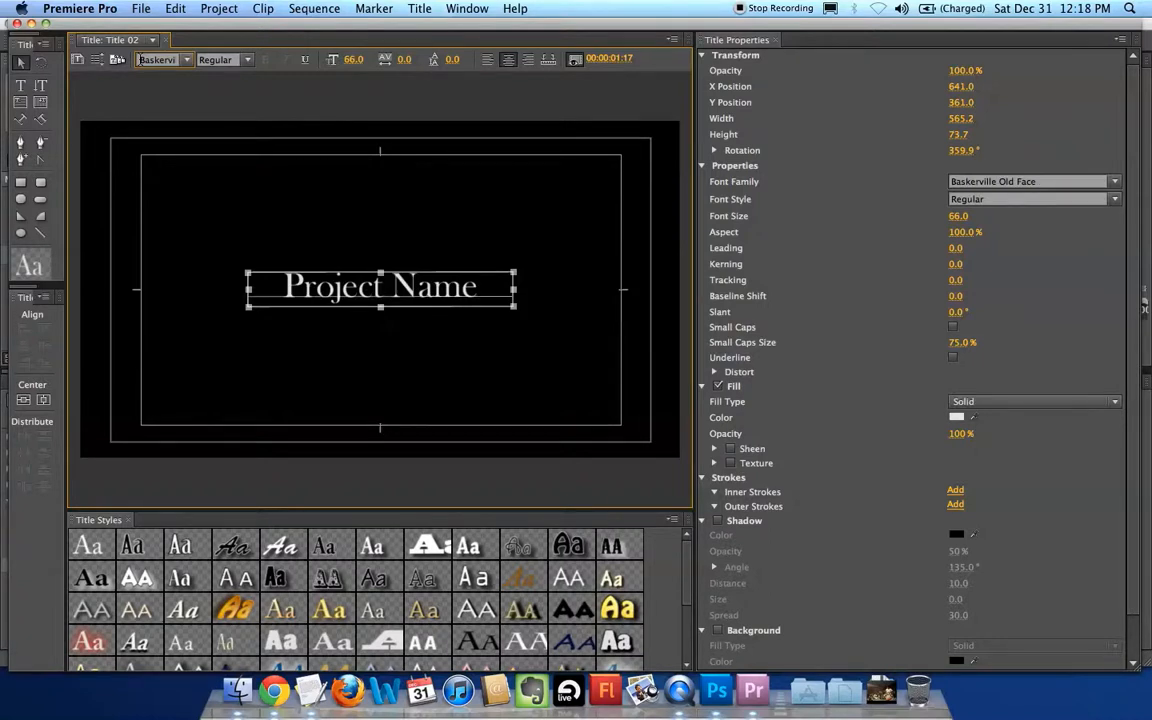
Set the text's font family back to Abadi MT Condensed Extra Bold
click(186, 62)
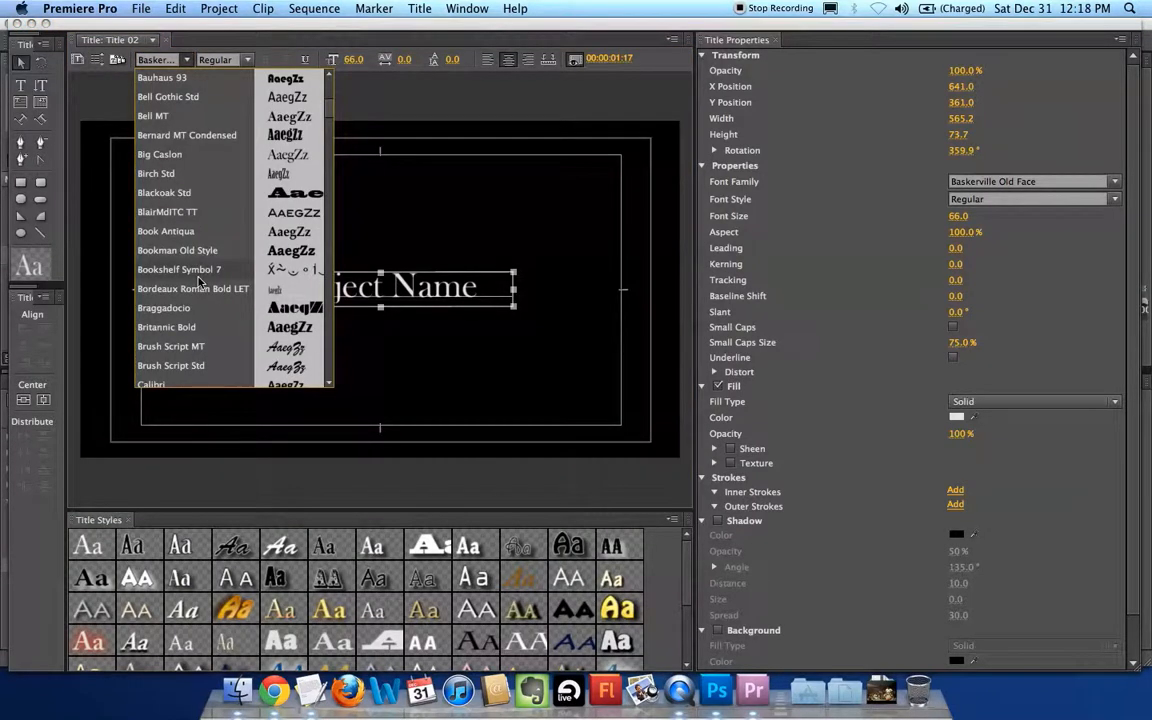
scroll(180, 200, up, 5)
scroll(186, 117, down, 1)
scroll(190, 120, up, 1)
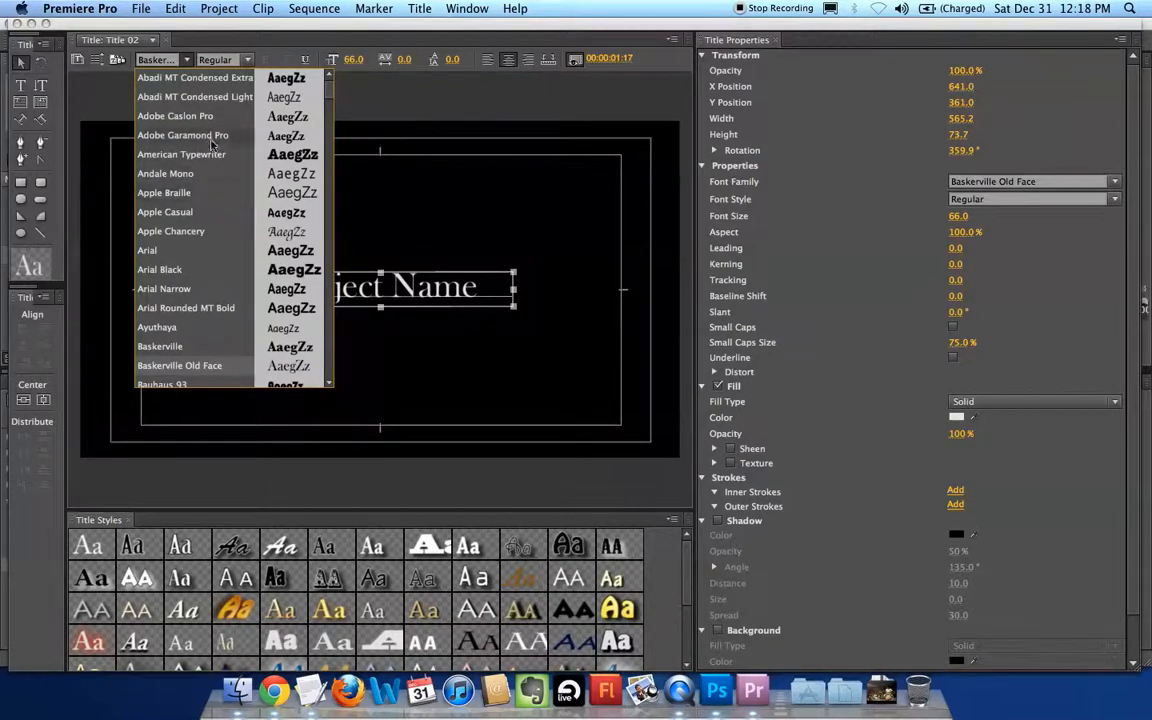
click(195, 78)
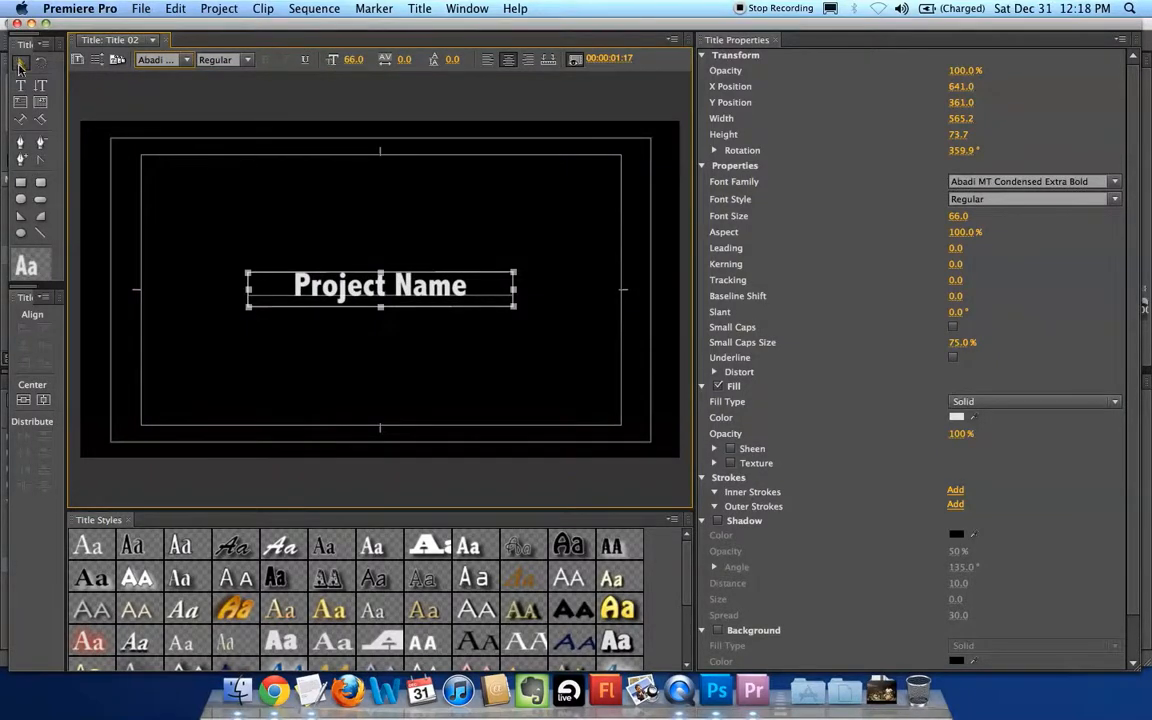
Enlarge the "Project Name" text to font size 157 in a text box about 940 wide and 311 high
click(116, 81)
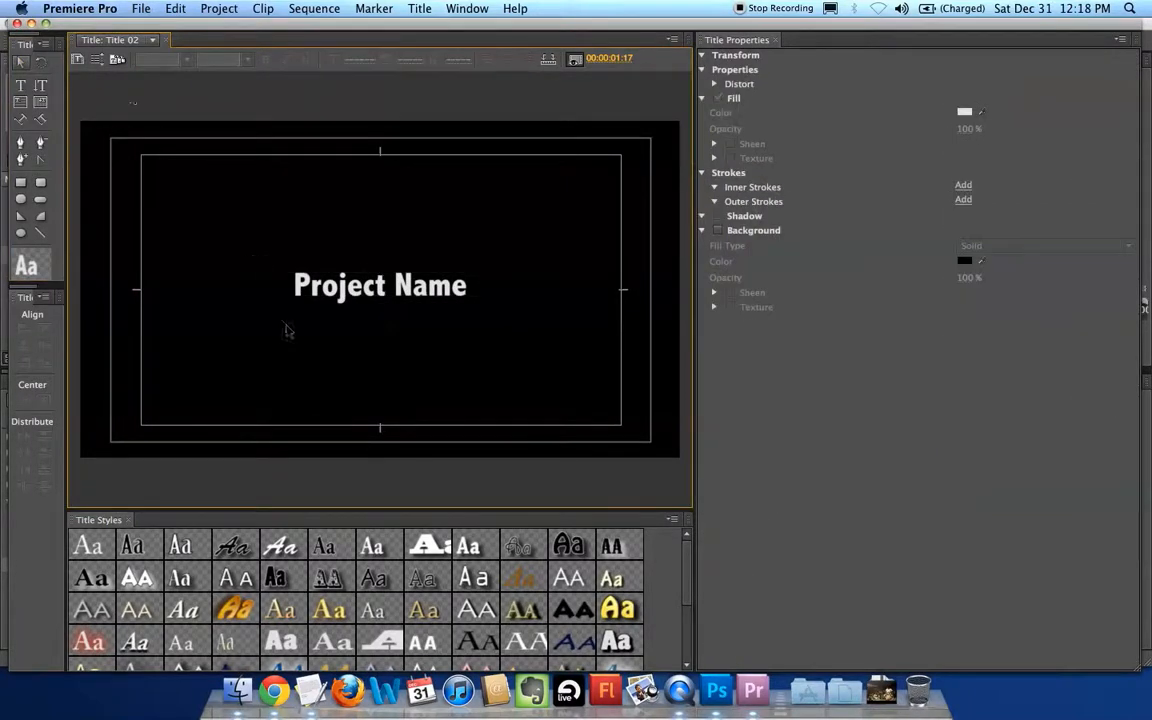
click(369, 288)
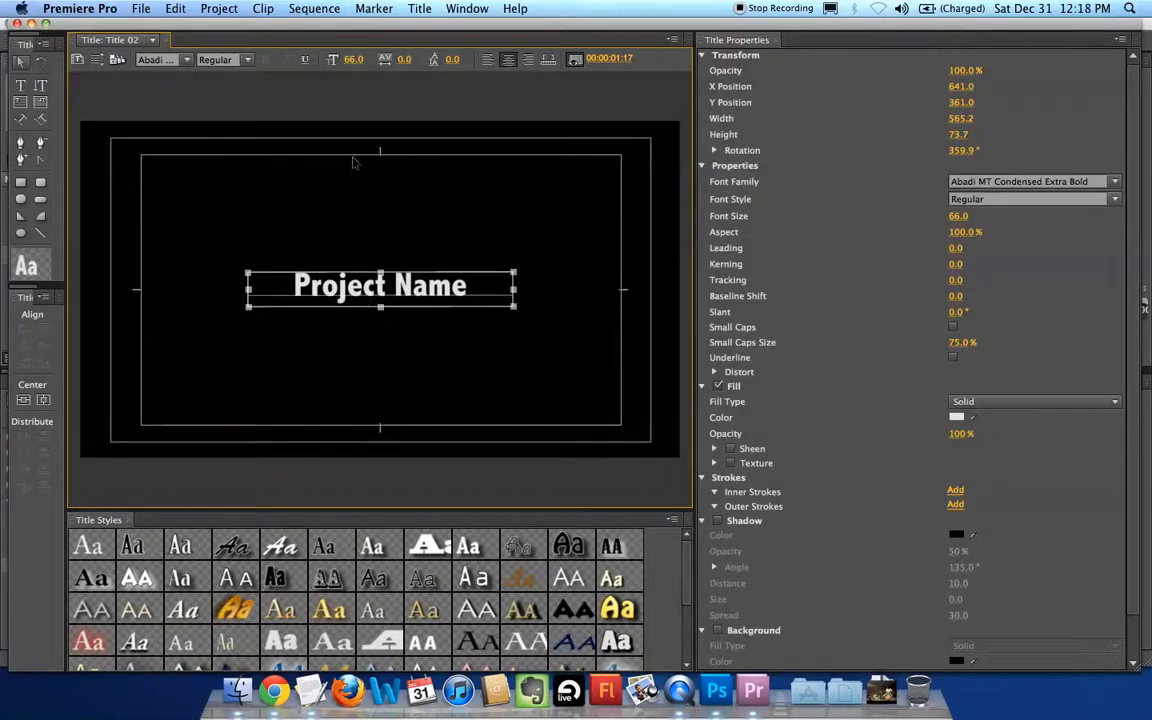
mouse_move(354, 60)
mouse_down()
mouse_move(436, 60)
mouse_move(360, 60)
mouse_up()
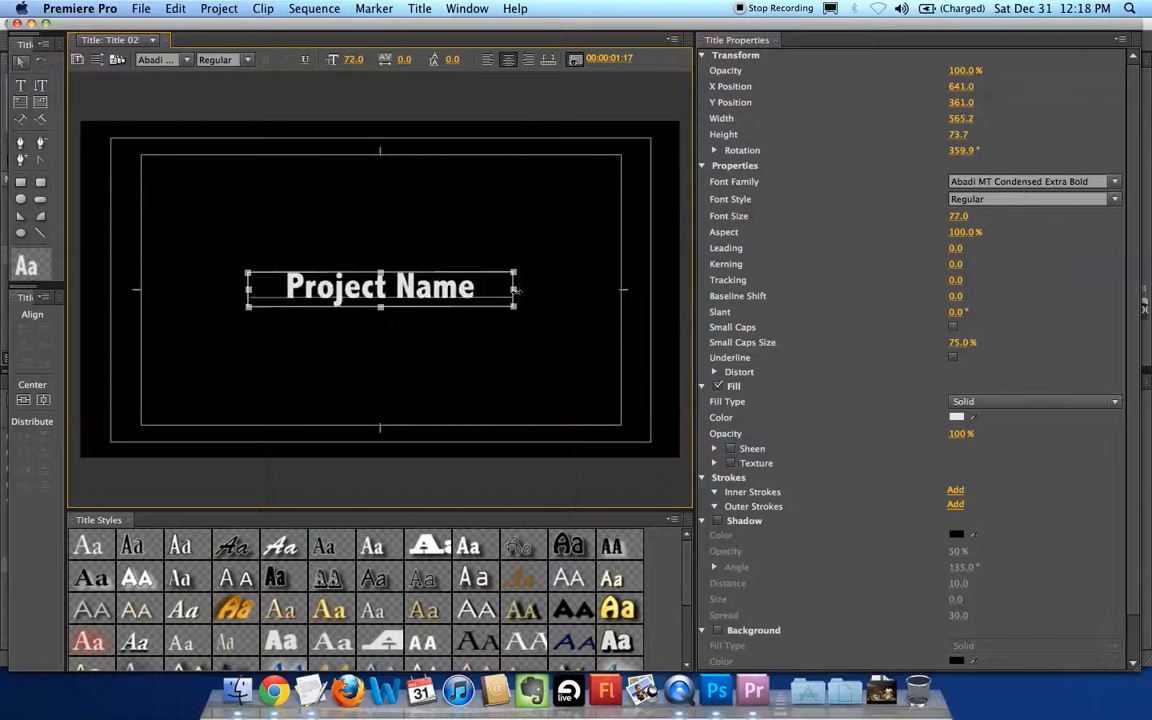
drag(514, 306, 689, 418)
drag(328, 56, 400, 56)
drag(451, 340, 375, 318)
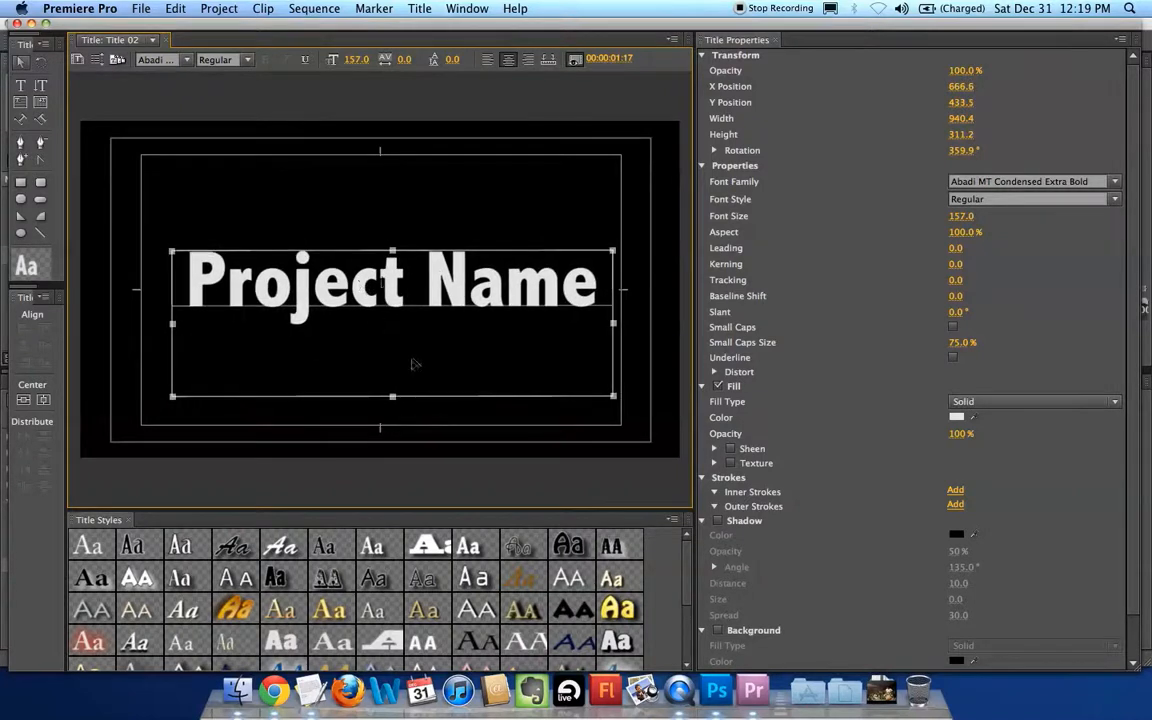
Resize the text box to about 990 by 171 and center it vertically and horizontally in the frame
click(351, 177)
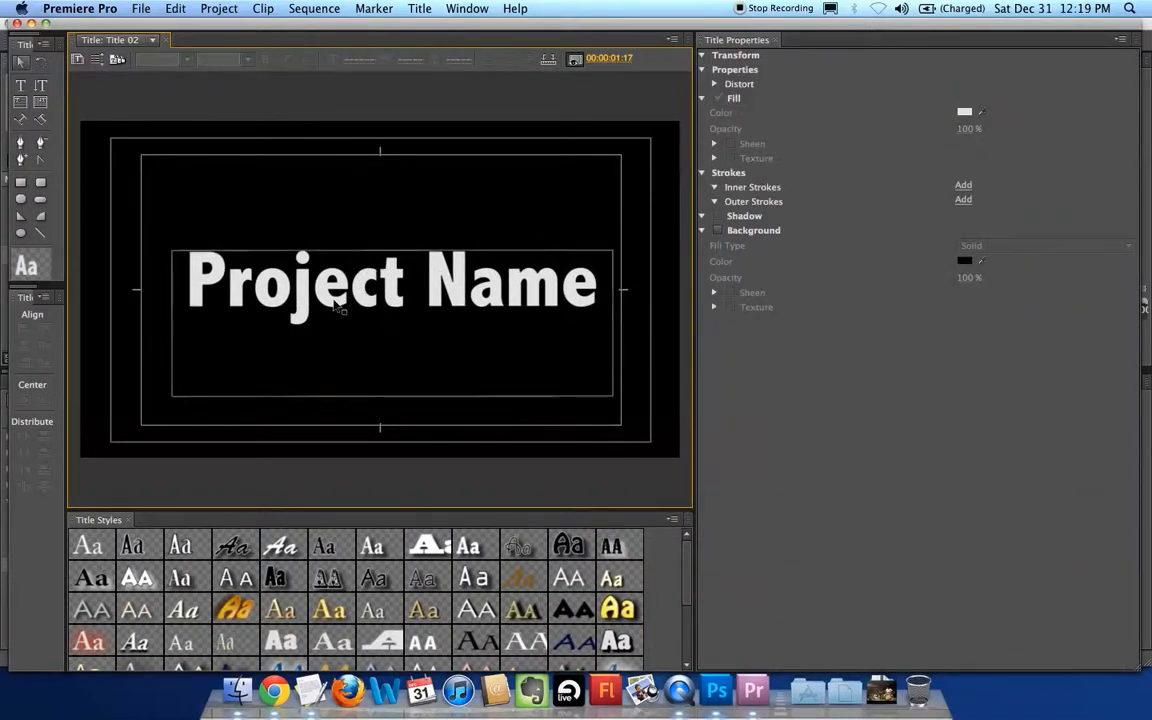
drag(340, 308, 283, 288)
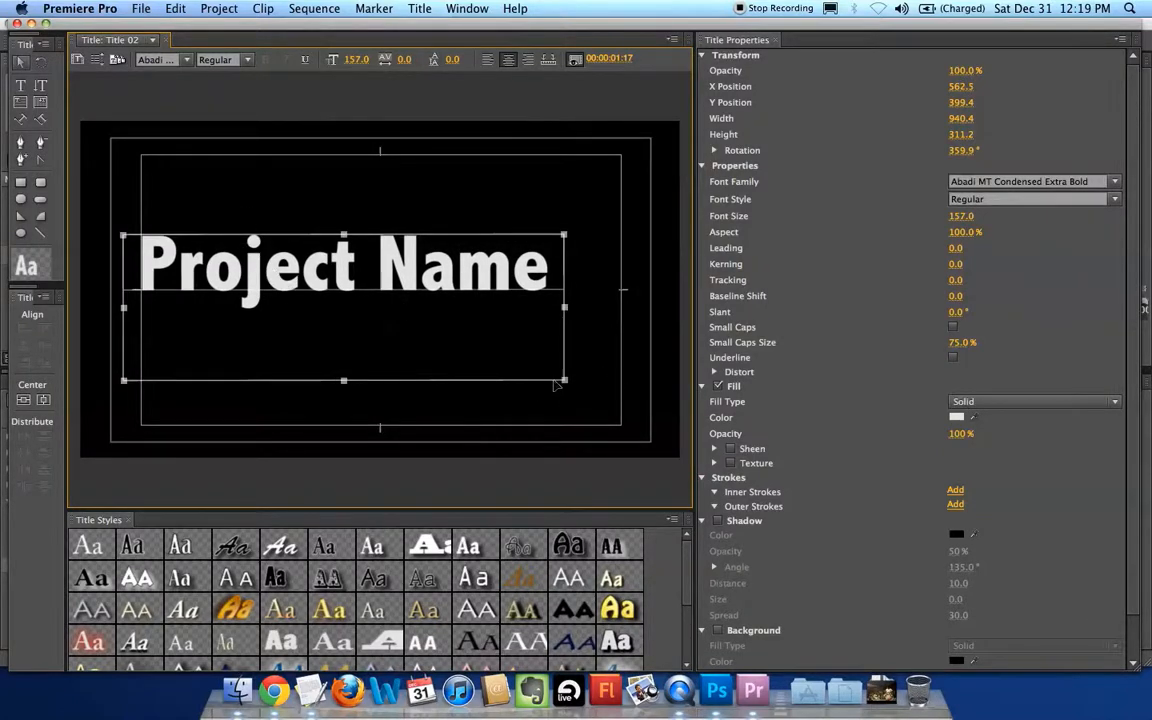
drag(563, 380, 586, 314)
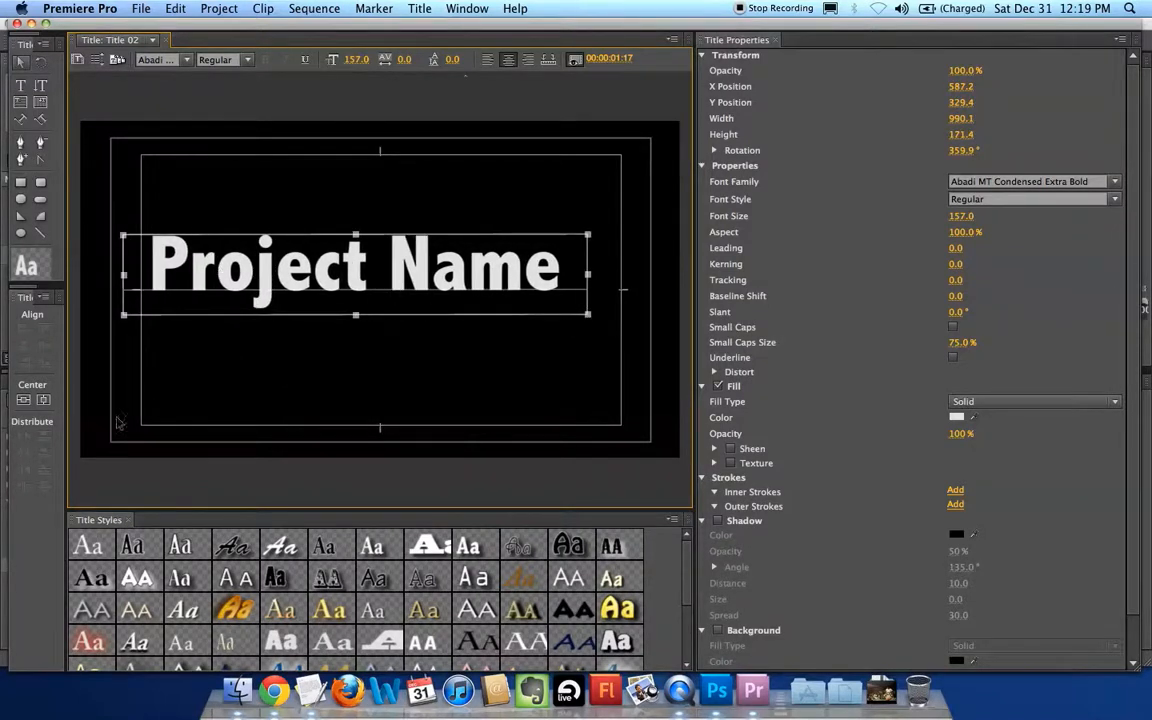
click(23, 399)
click(43, 399)
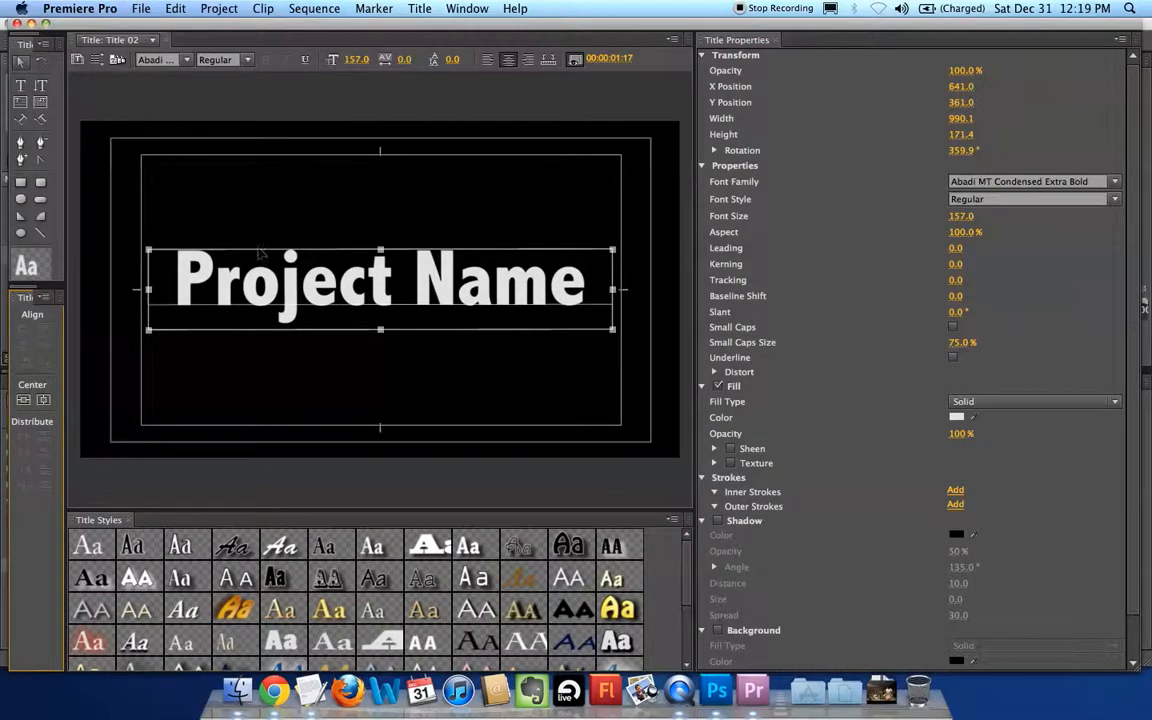
Set the text's font size to 48, shorten its box to about 57 high, and center it vertically in the frame
drag(355, 59, 262, 59)
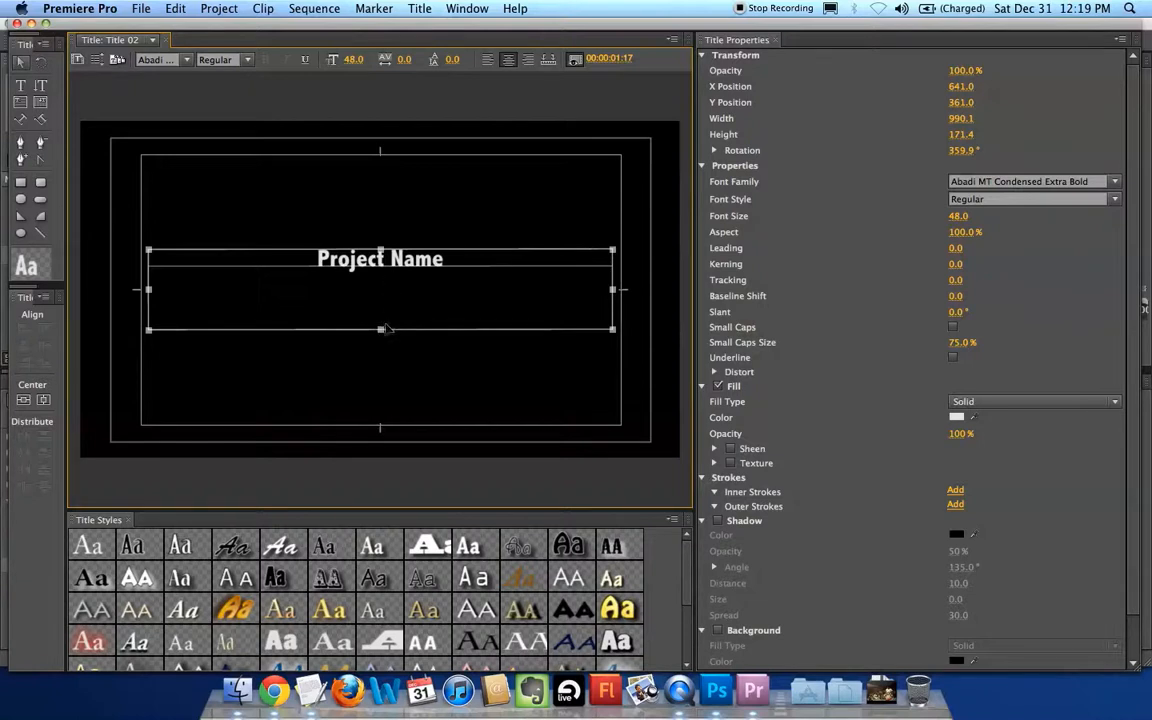
drag(380, 328, 380, 275)
click(26, 399)
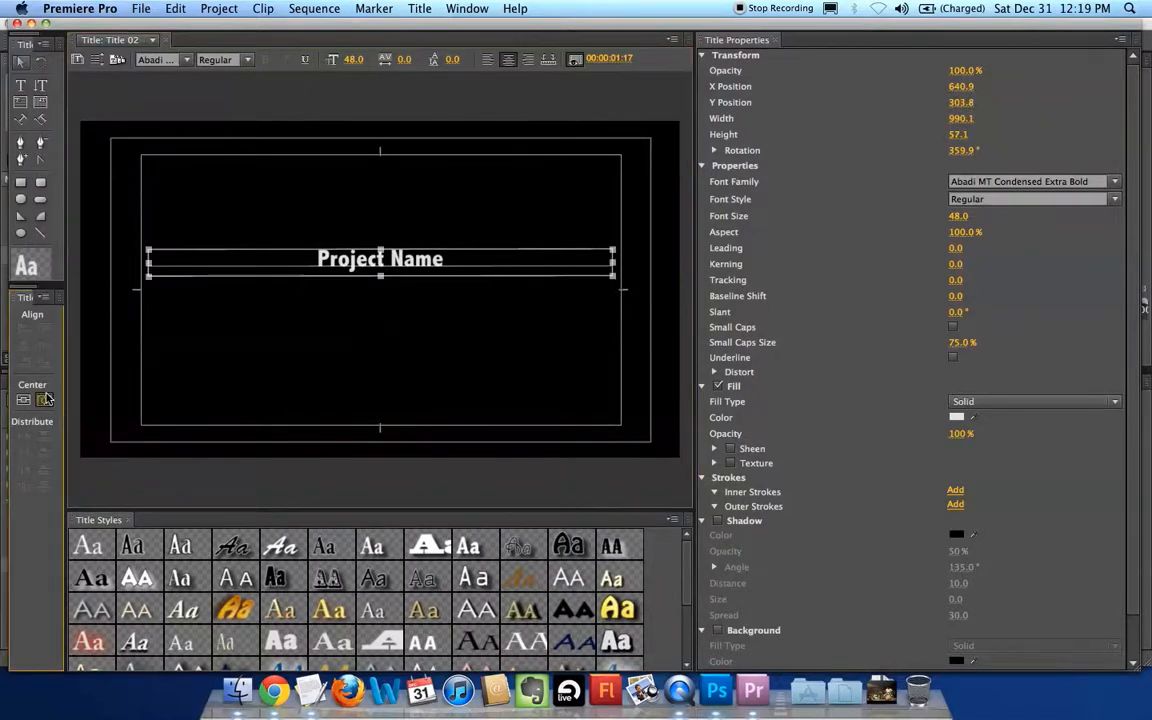
Close the title and place Title 02 at the very start of Video 2
click(125, 112)
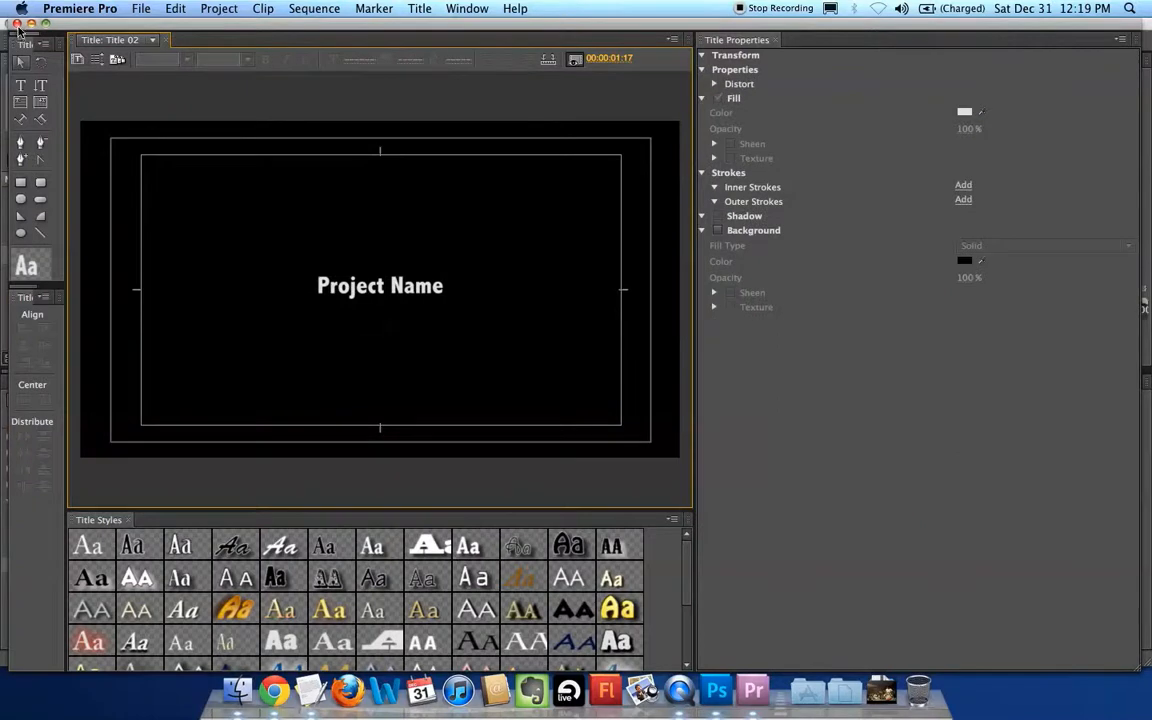
click(17, 24)
drag(50, 253, 362, 478)
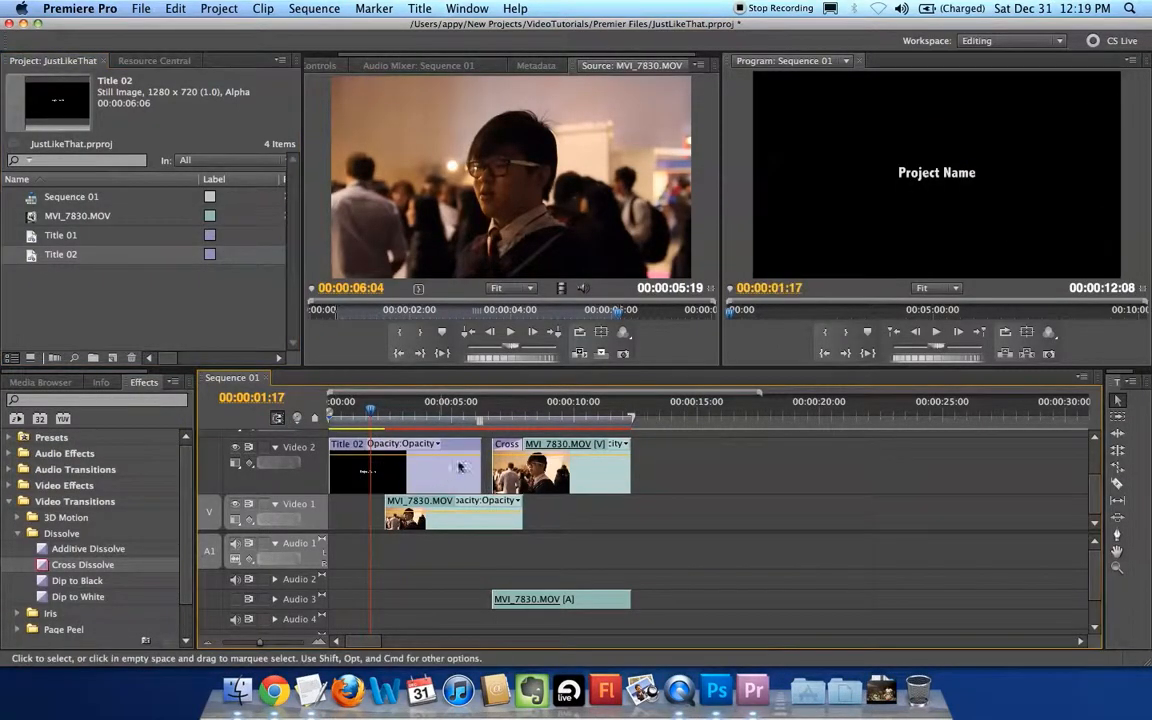
Trim Title 02 to end where the Video 1 clip begins and add a Cross Dissolve at the title's start
drag(477, 458, 383, 458)
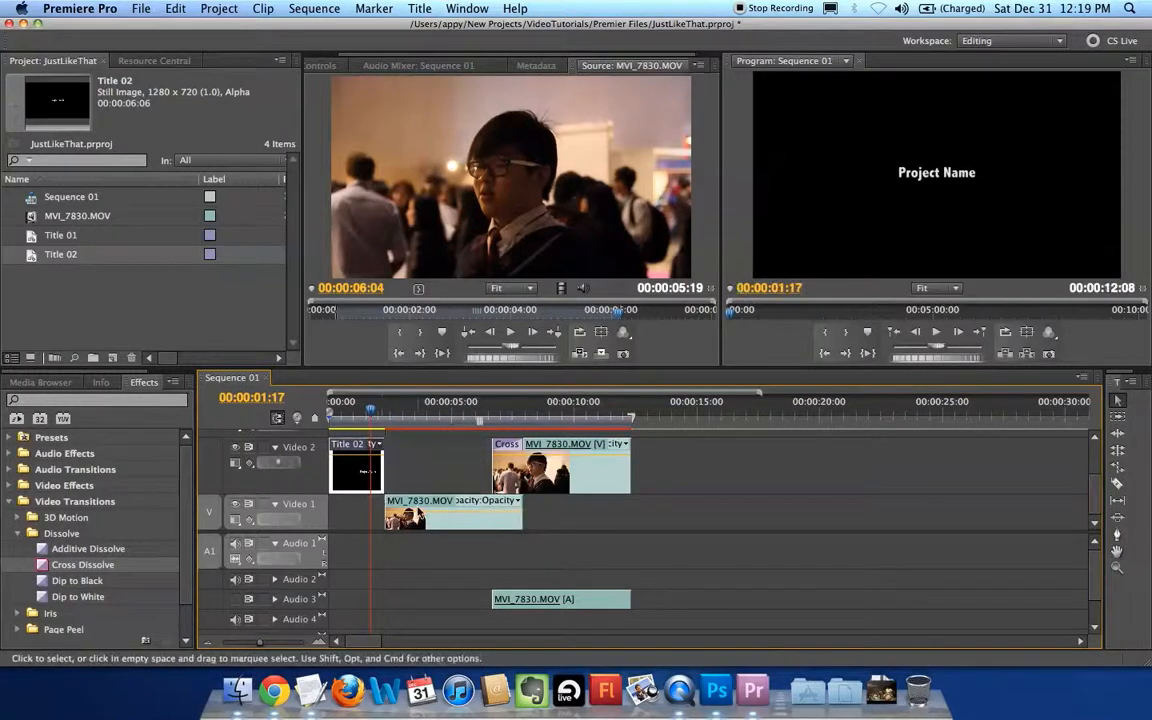
drag(45, 564, 365, 413)
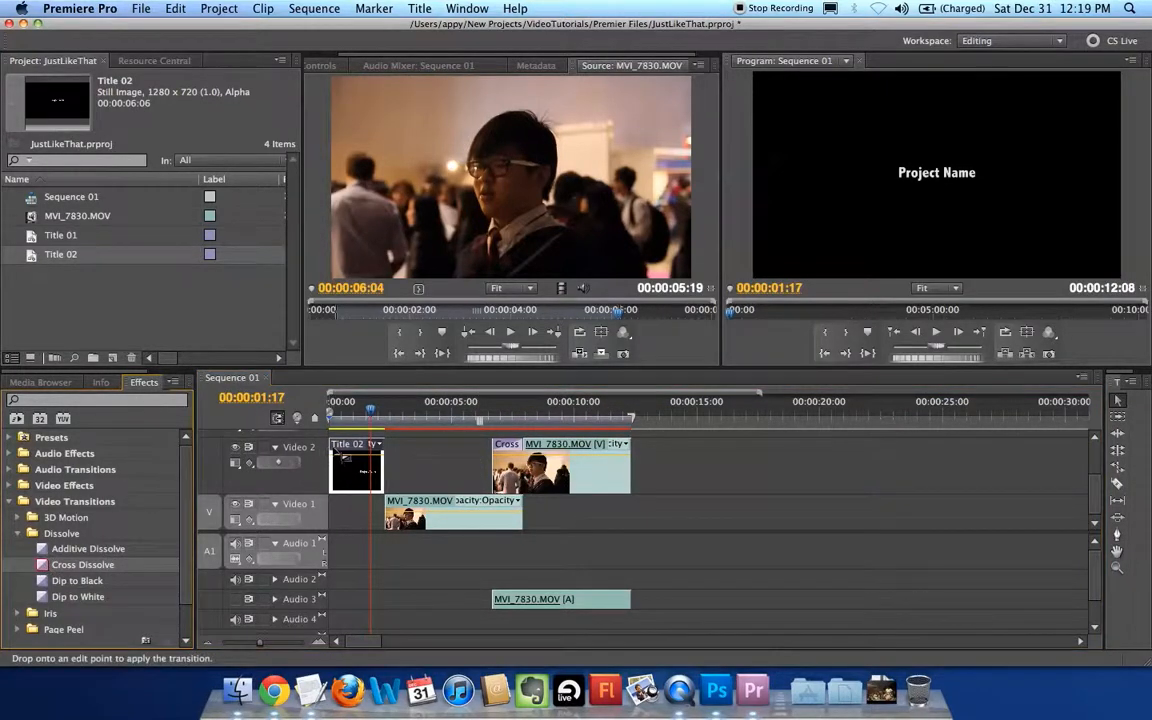
click(338, 412)
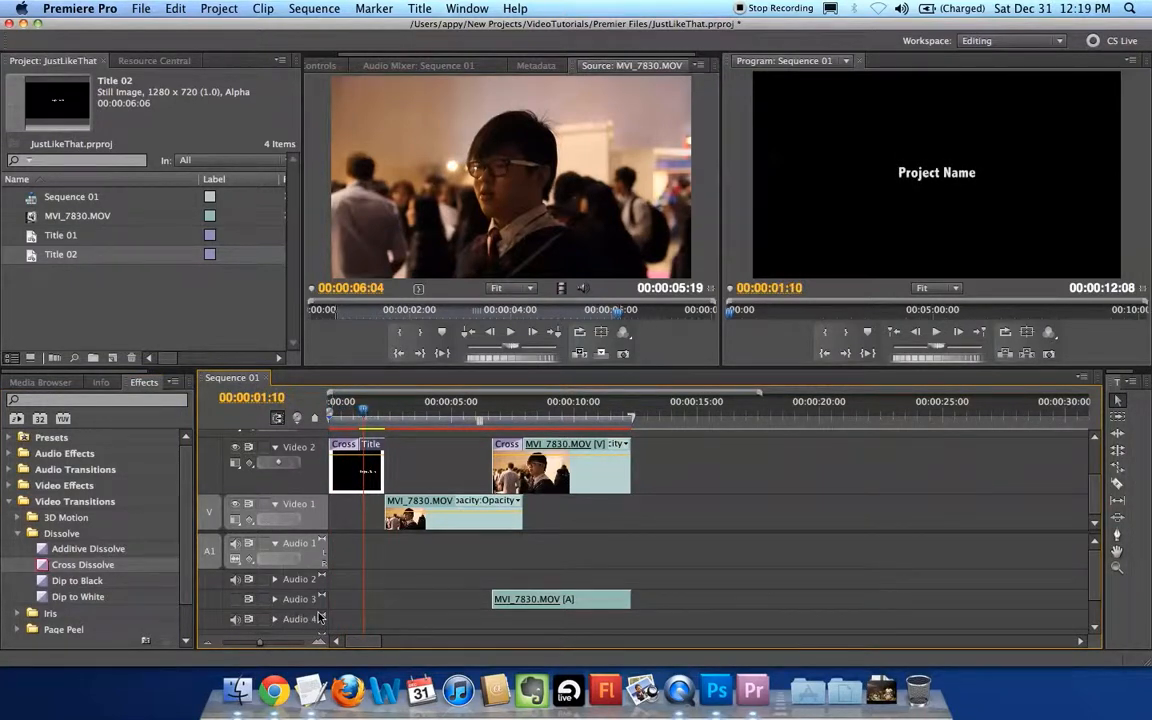
Create a new 1280 by 720 title named Title 03 at 24 fps with the playhead at 00:00:13:01, past the last clip
double_click(155, 270)
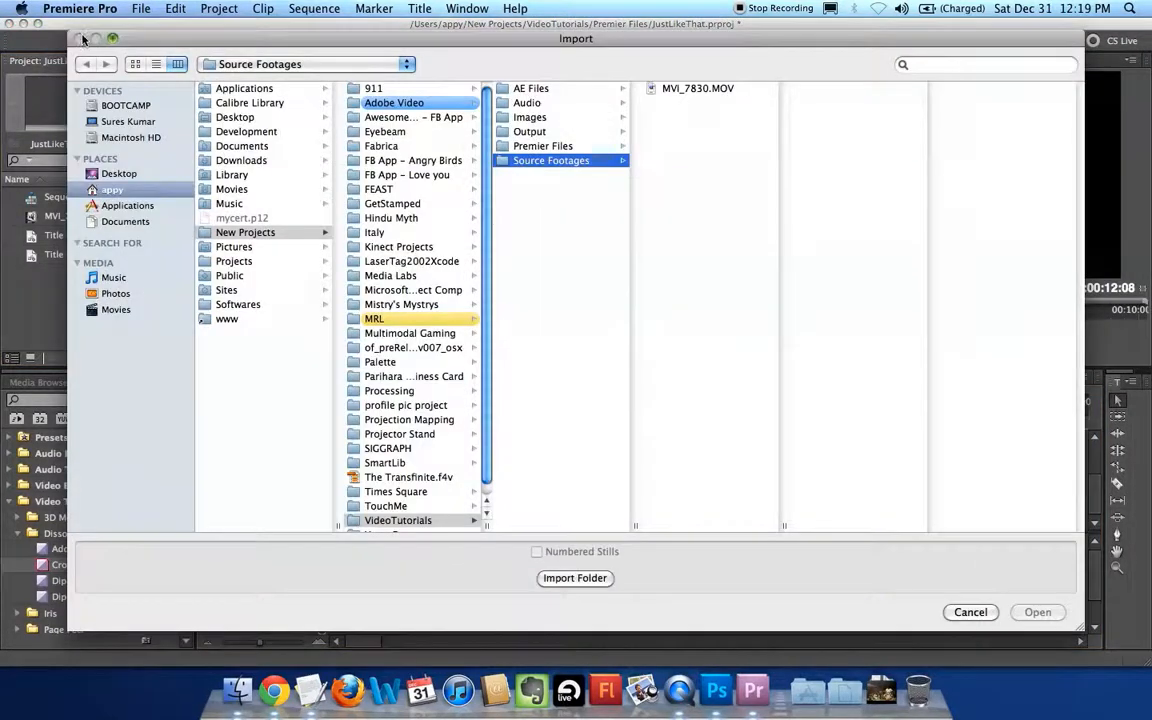
click(965, 611)
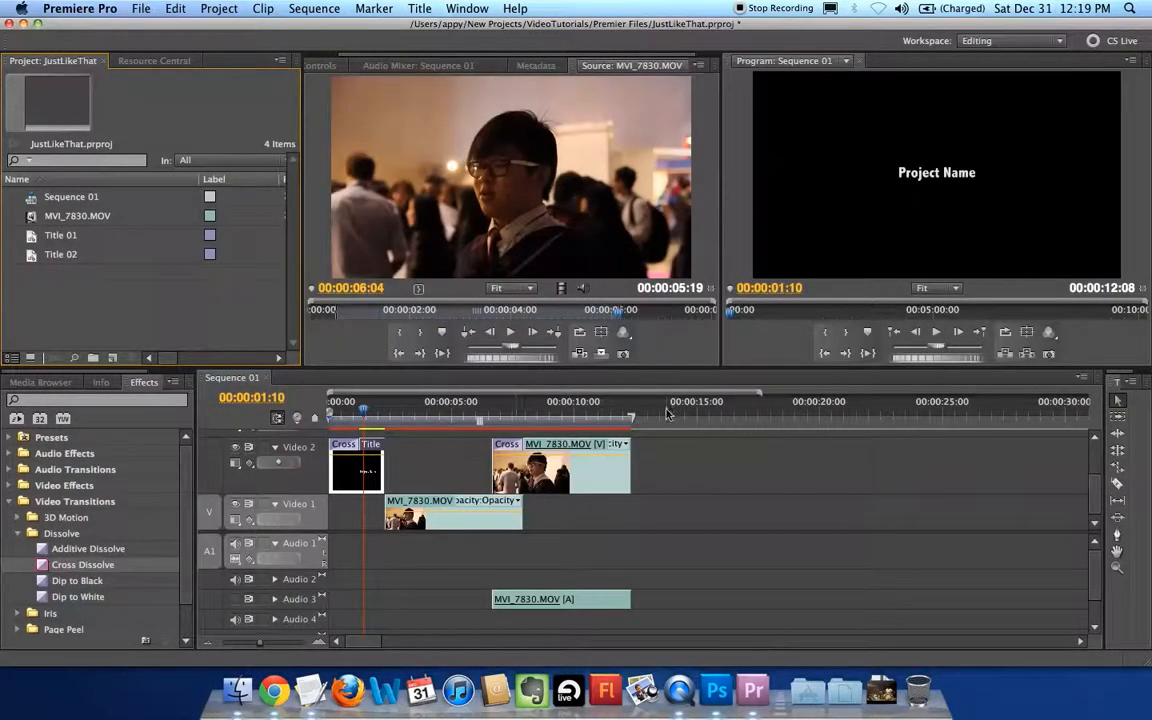
click(419, 8)
click(602, 33)
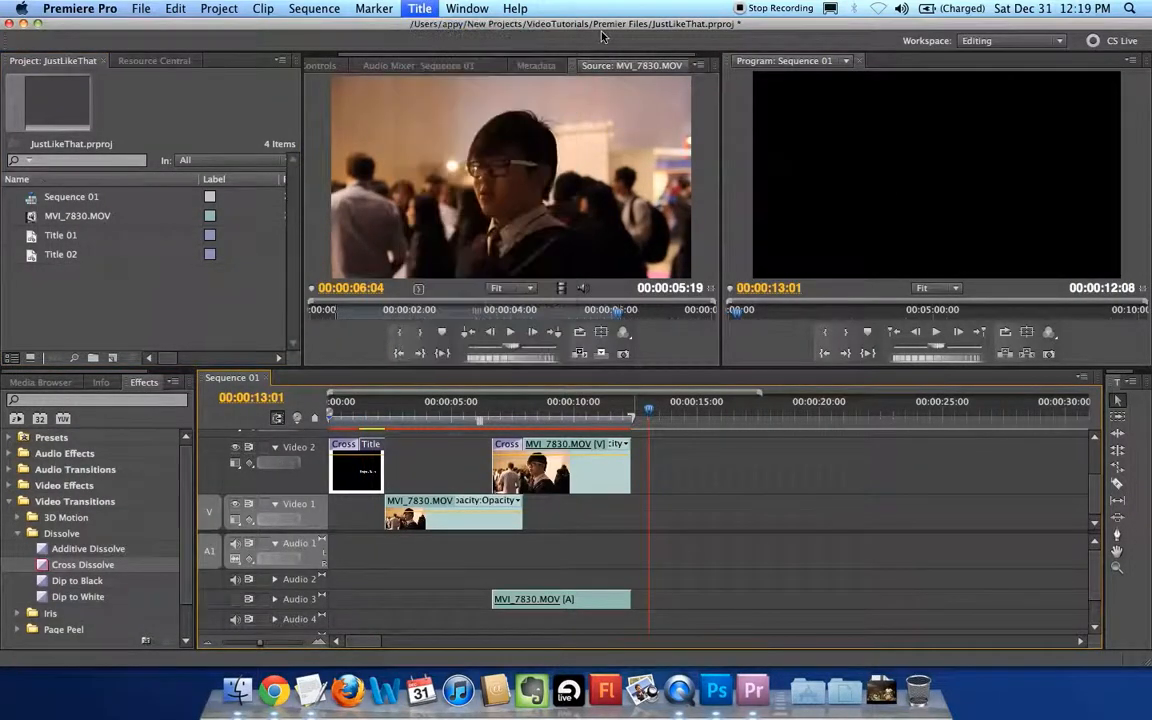
click(418, 7)
mouse_move(425, 28)
click(603, 33)
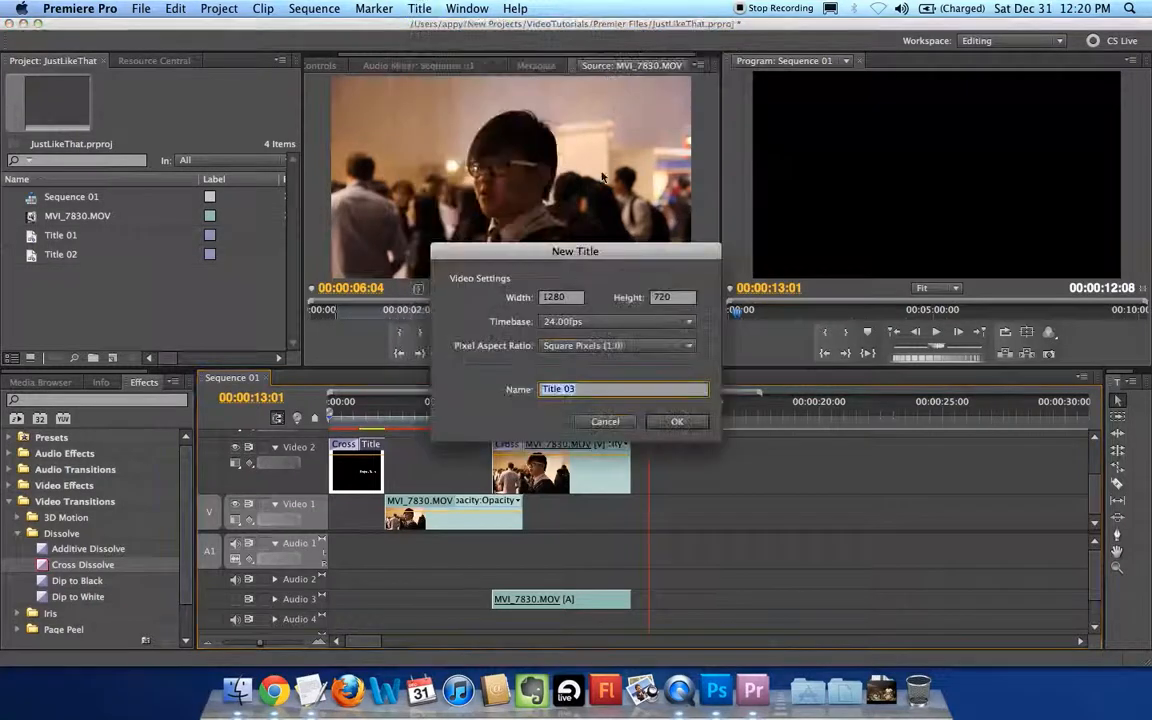
key(Return)
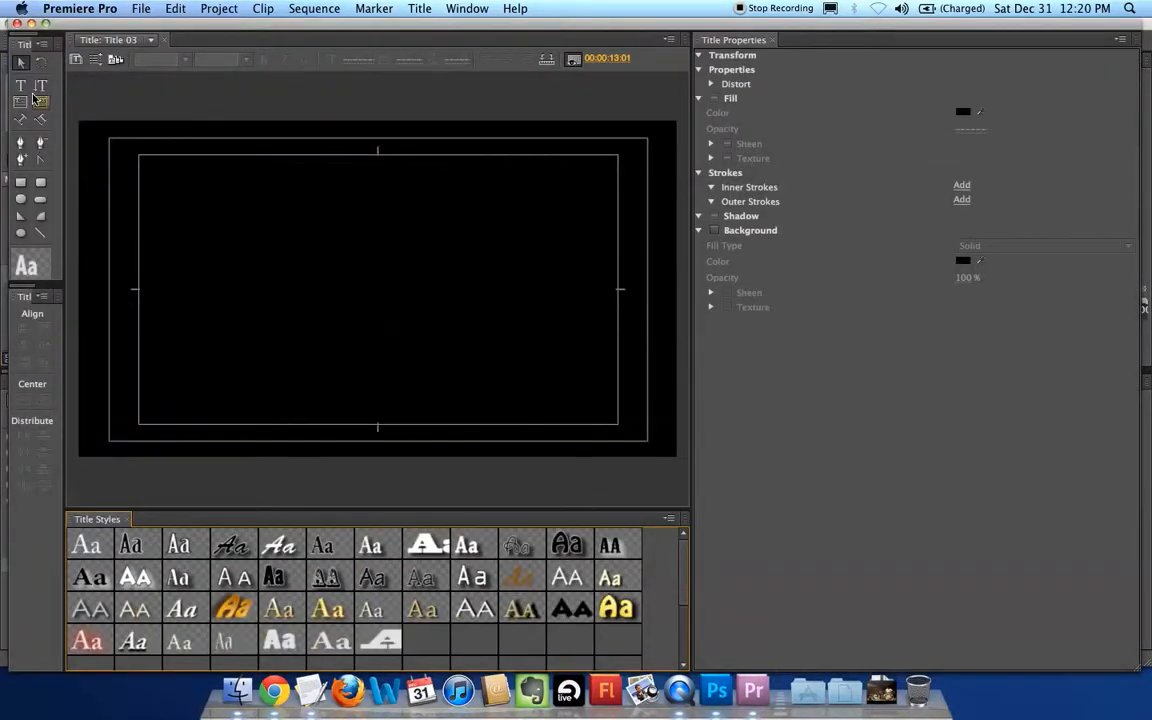
Draw a text box about 740 by 435, set the font size to 53, and enter "Project by" and "Your Name" on separate lines
click(21, 87)
drag(262, 186, 603, 382)
drag(355, 60, 308, 60)
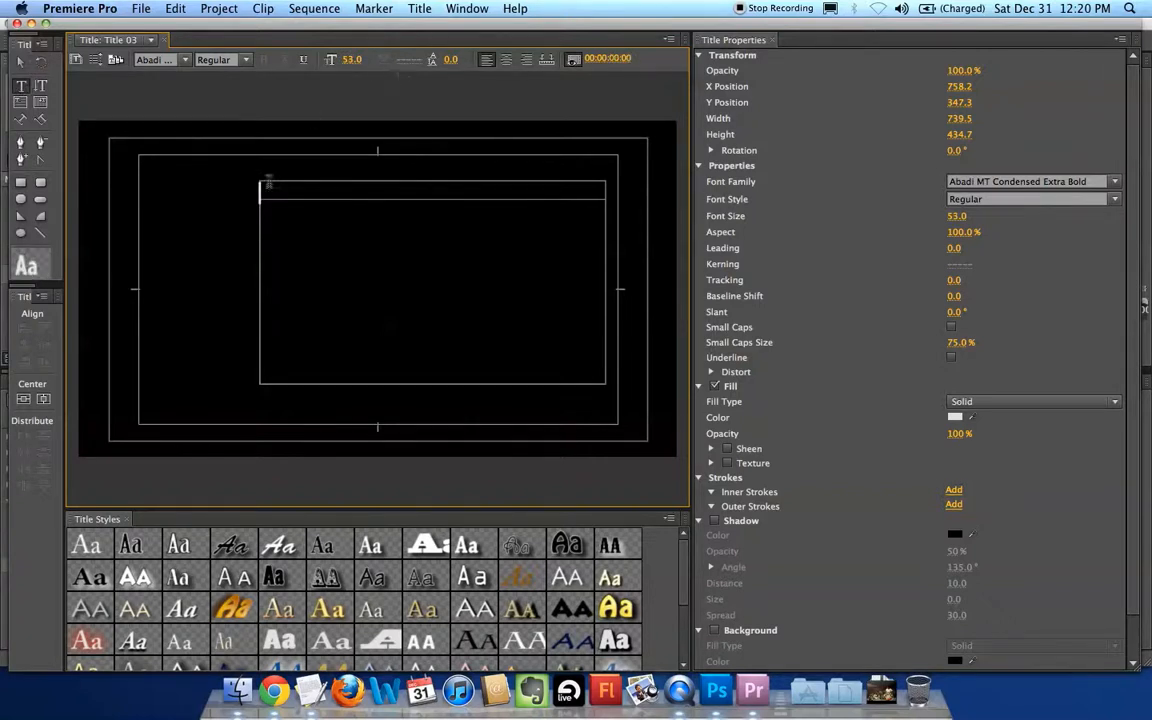
text(Pr)
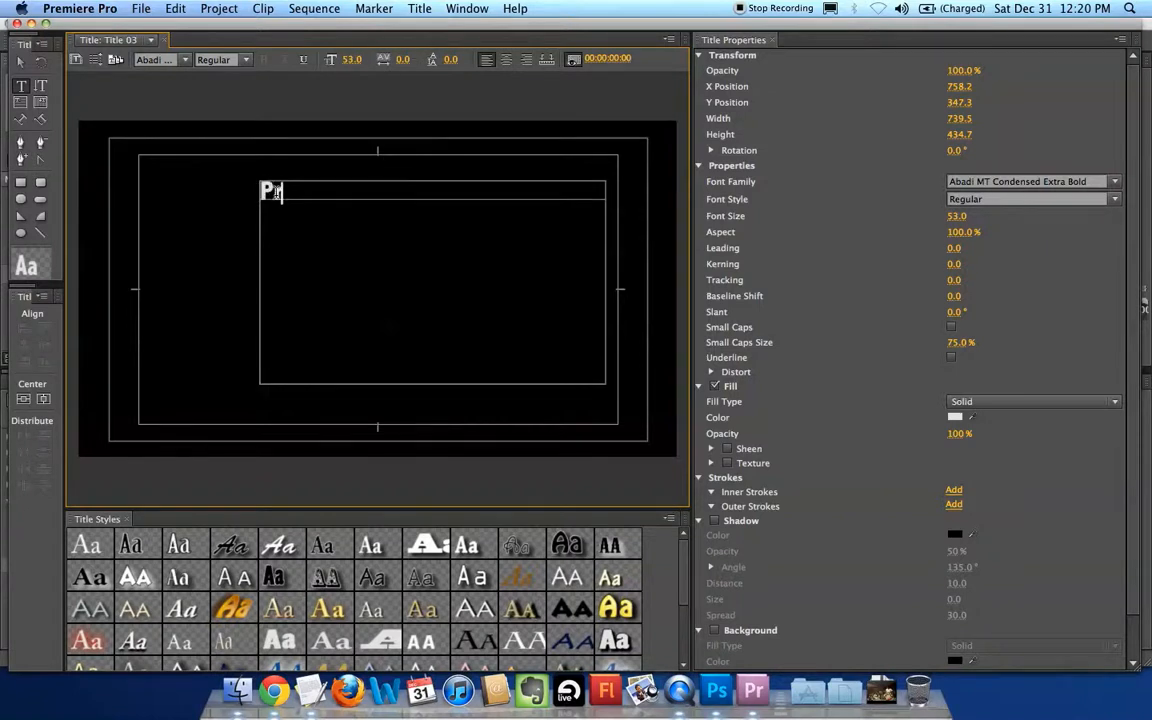
text(oject by)
key(Return)
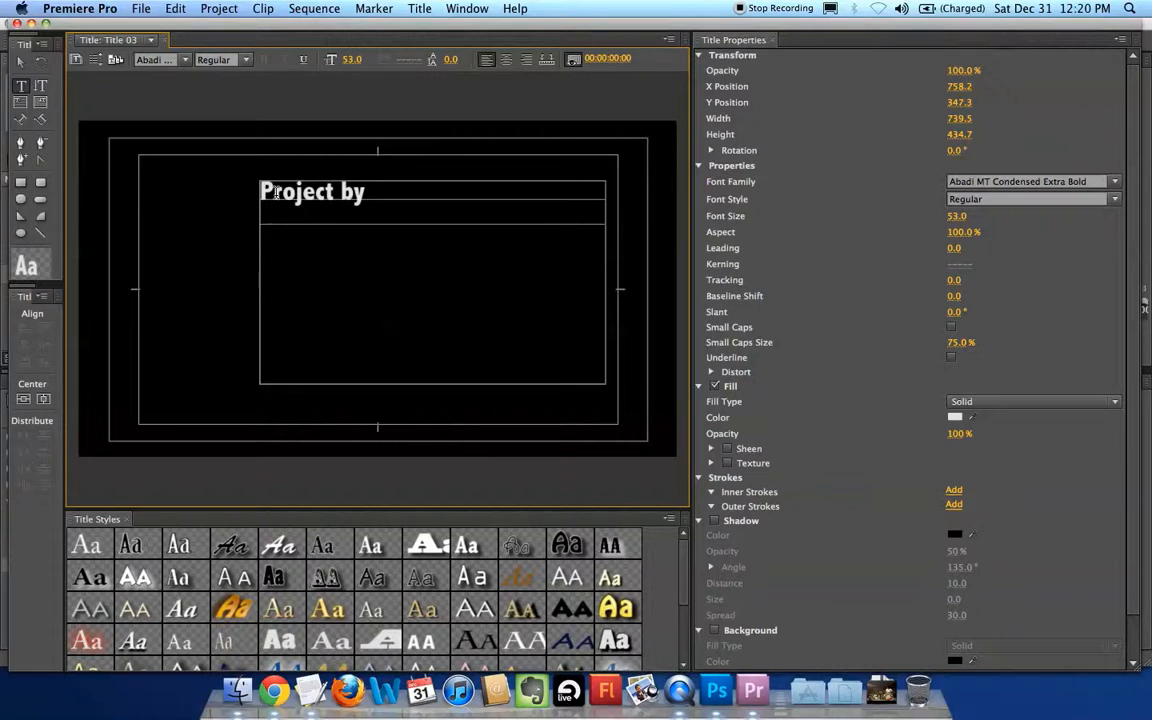
text(Your Name)
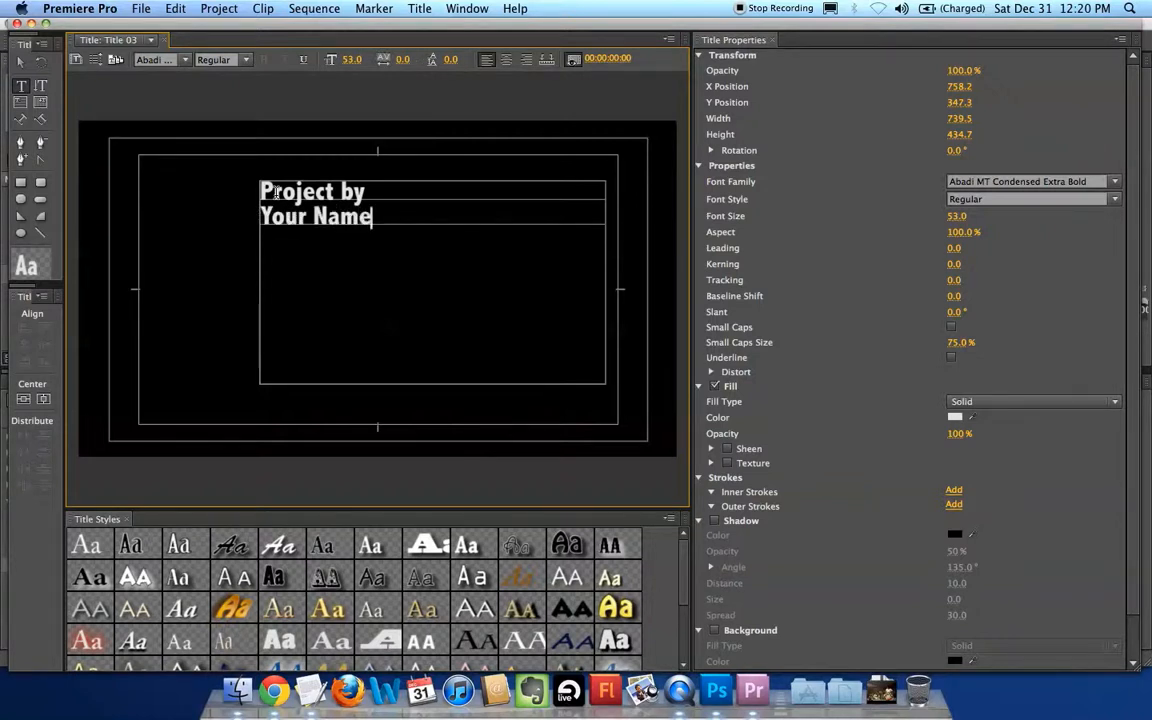
Add the heading "Acknowledgements" below "Your Name", separated by a blank line
key(Return)
text(A)
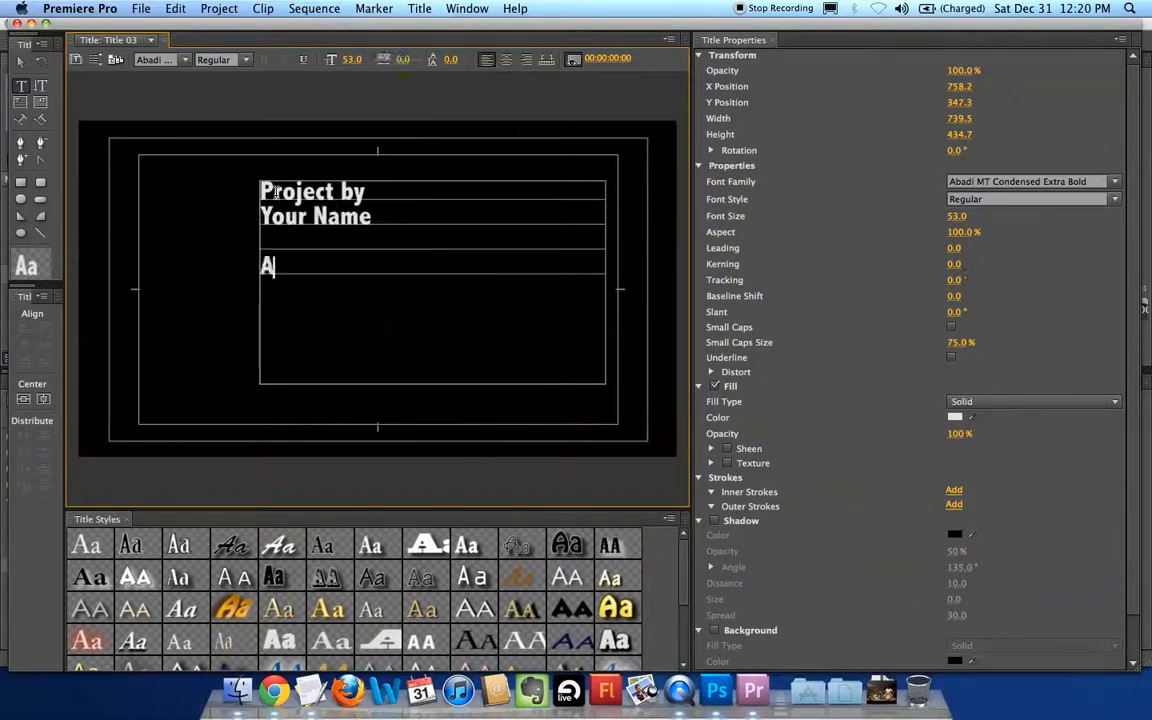
text(cknowleg)
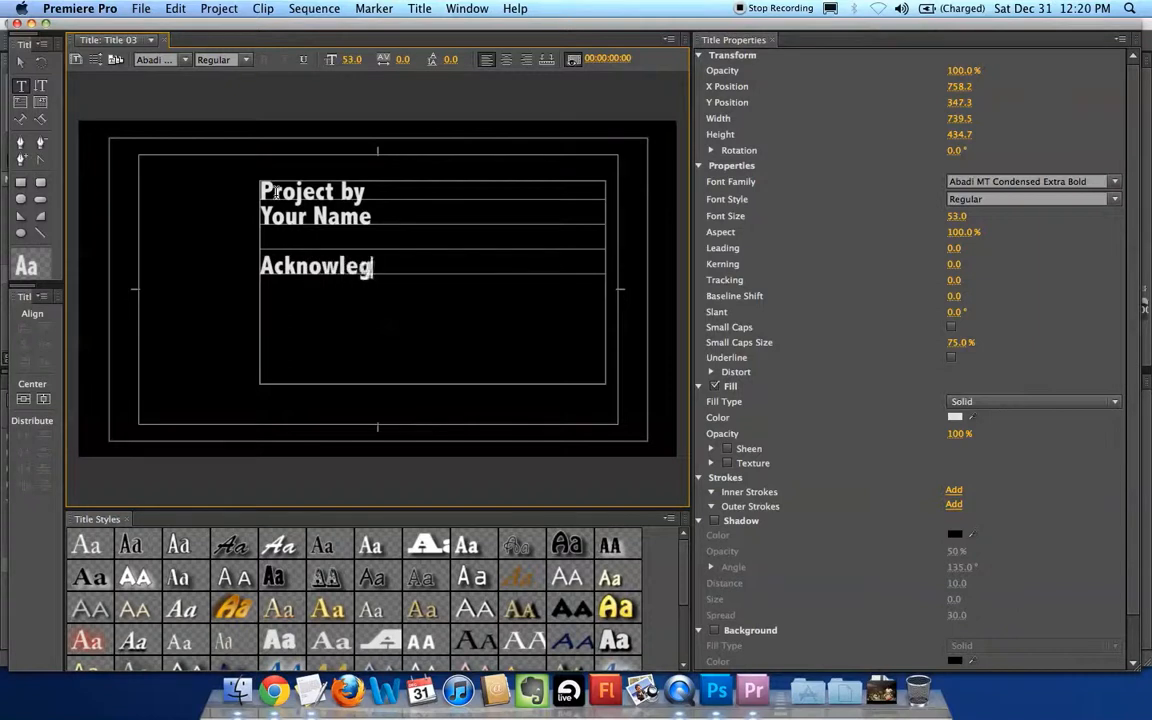
key(BackSpace)
text(dgements)
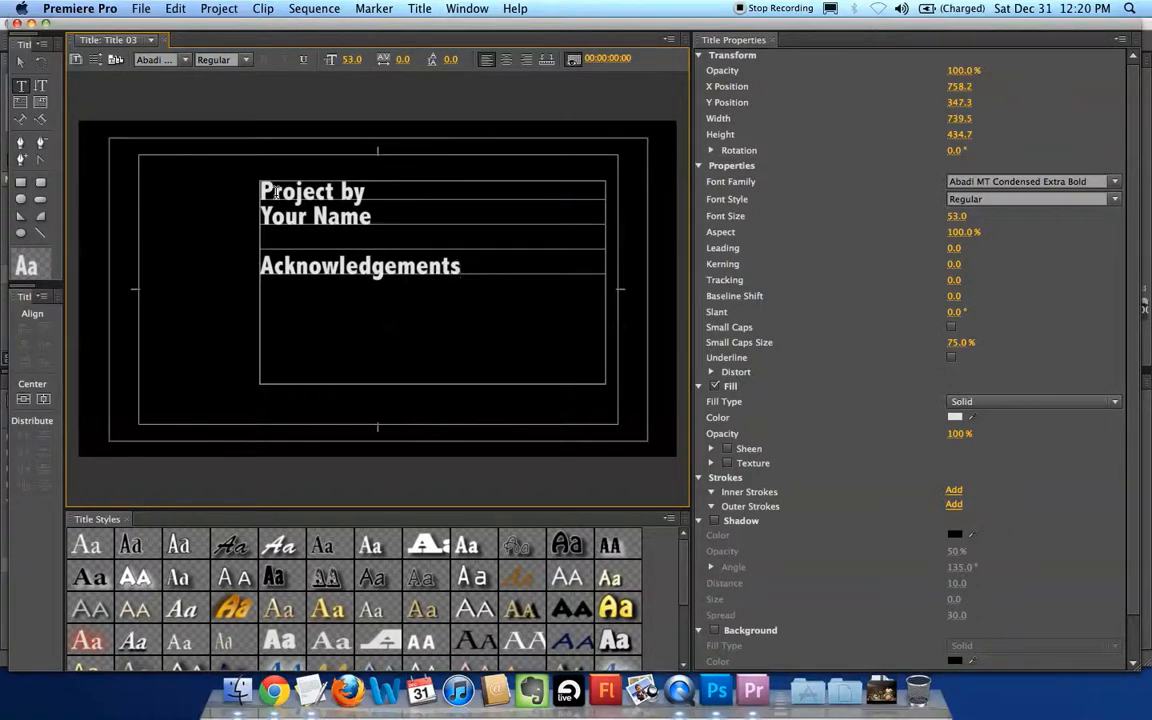
Enter four lines reading "Name" under the "Acknowledgements" heading
key(Return)
text(Name)
key(Return)
text(Name)
key(Return)
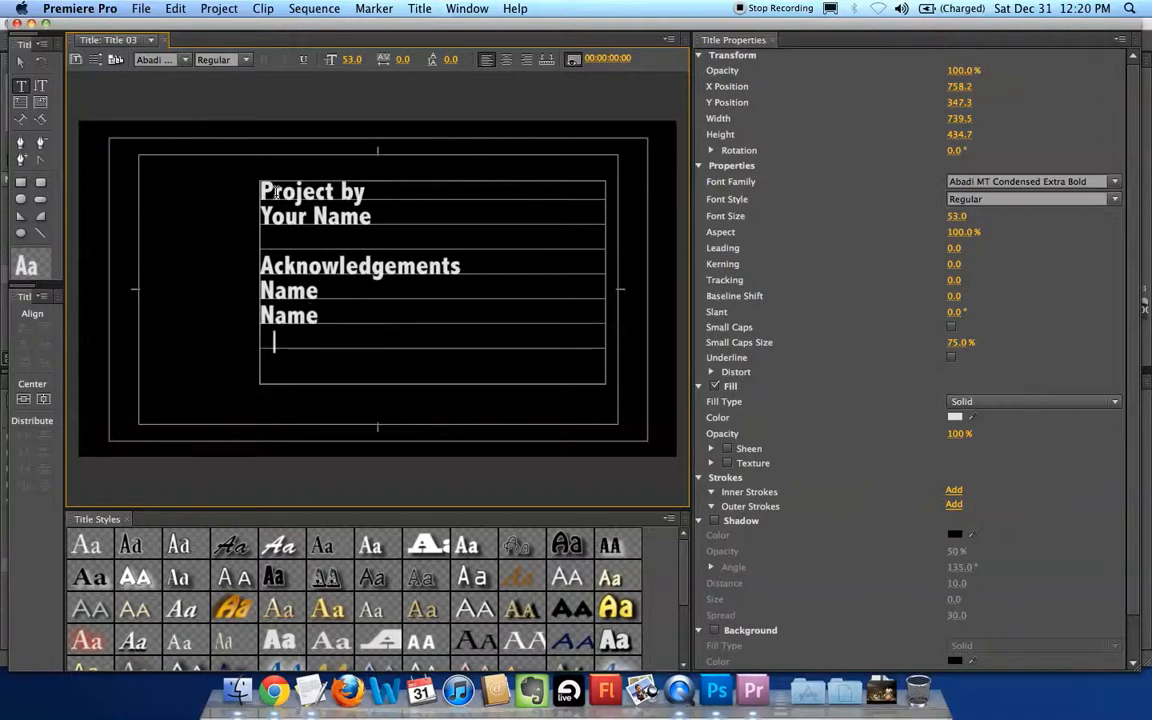
text(Name)
key(Return)
text(Name)
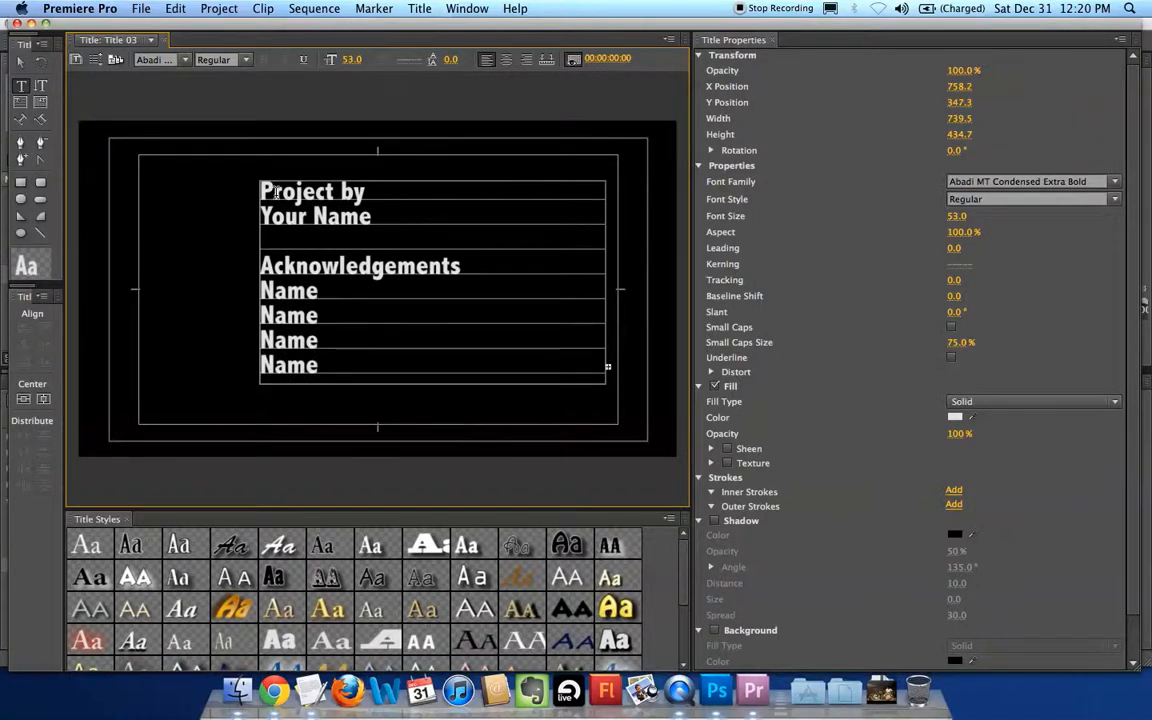
mouse_move(1, 1)
click(300, 150)
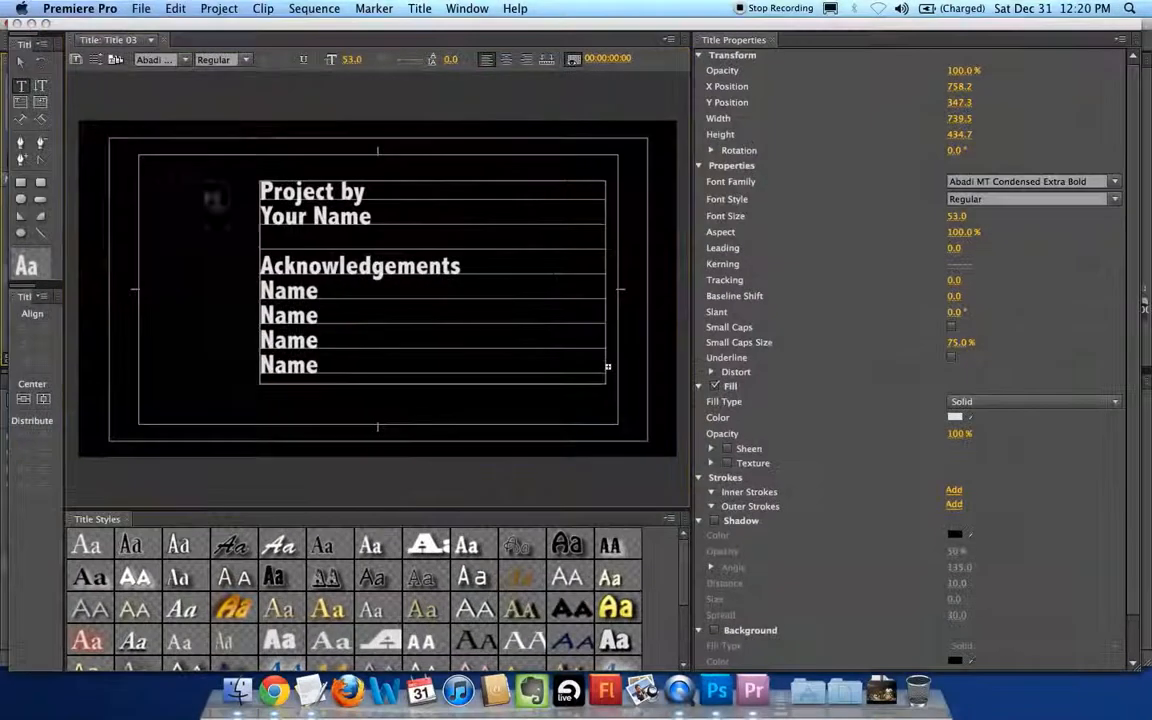
Reduce the credits text's font size to 41 and move its box to the left title-safe margin, about X 498, Y 366
click(21, 61)
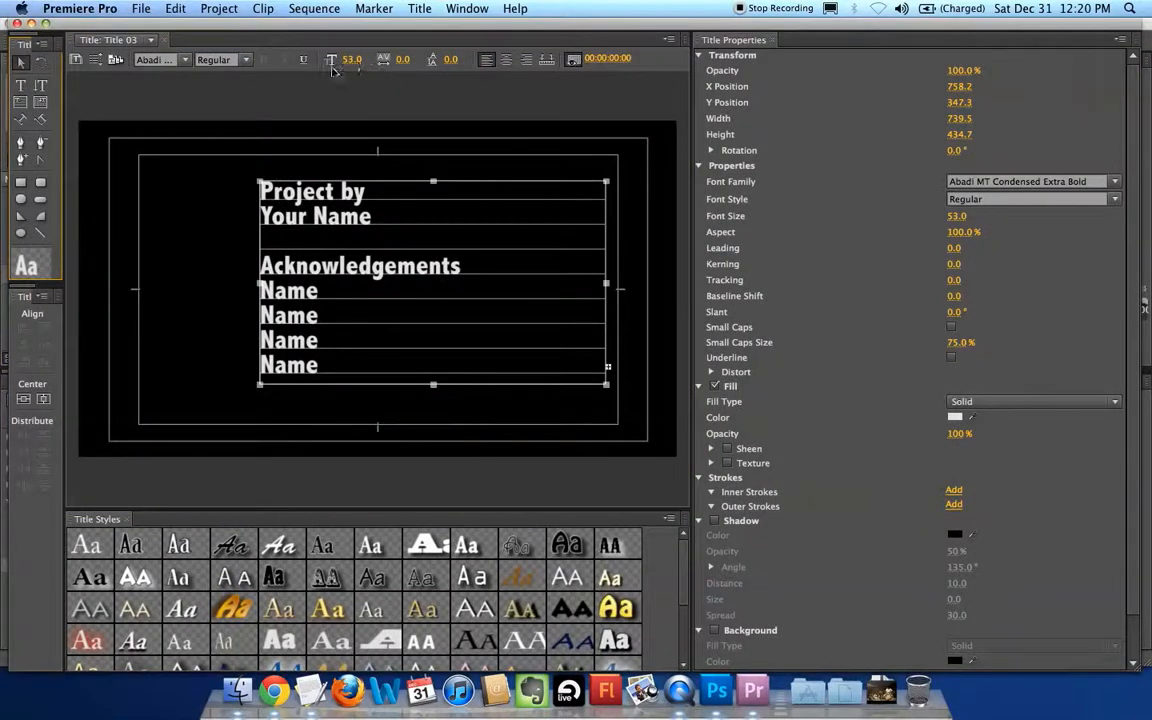
drag(352, 59, 342, 59)
click(21, 61)
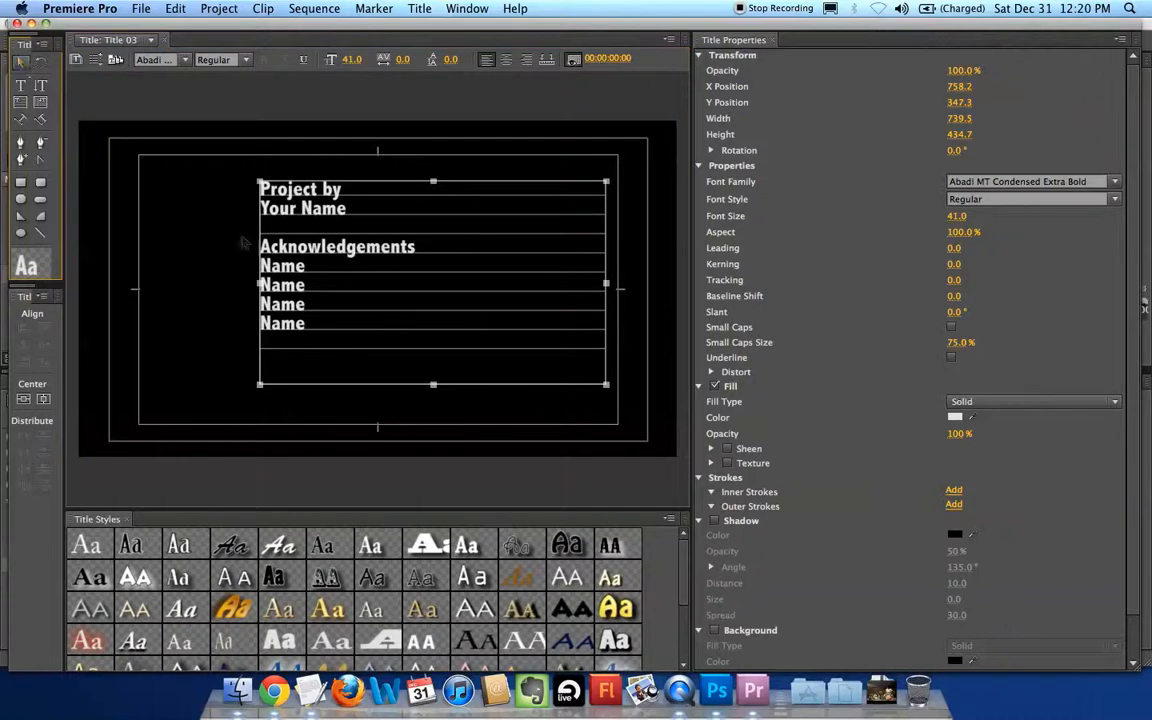
drag(307, 260, 186, 270)
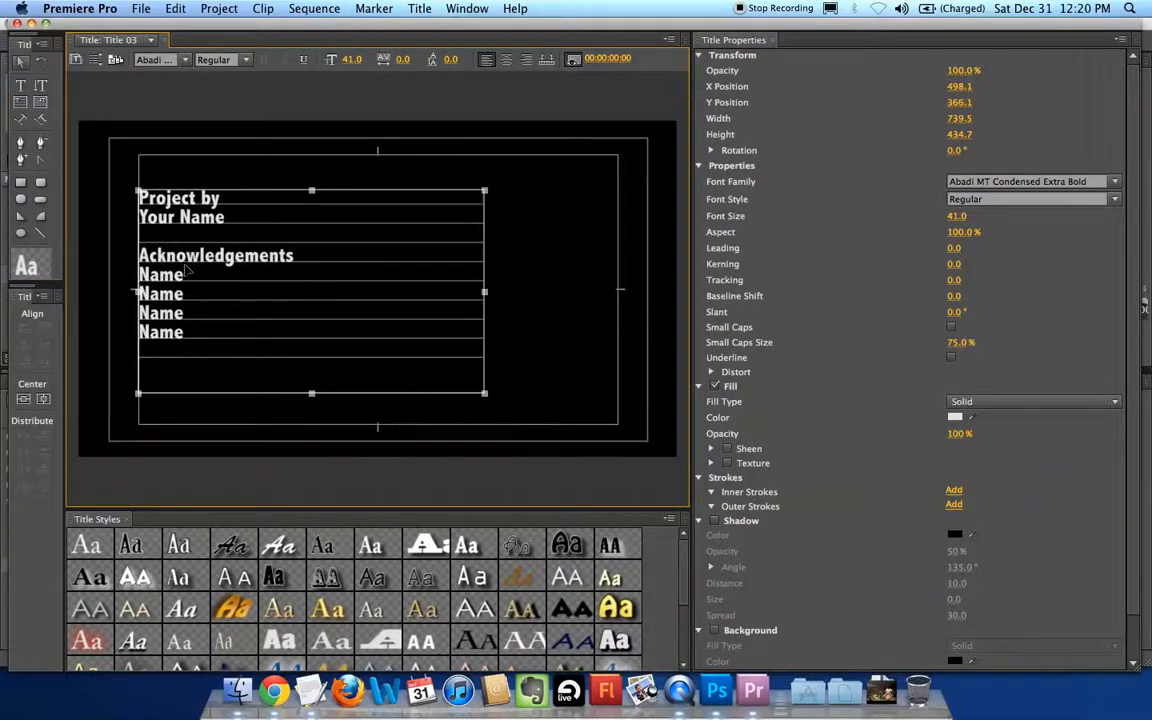
Try center-aligning the credits text with its box moved near the middle of the frame
click(506, 60)
drag(284, 275, 386, 277)
click(486, 60)
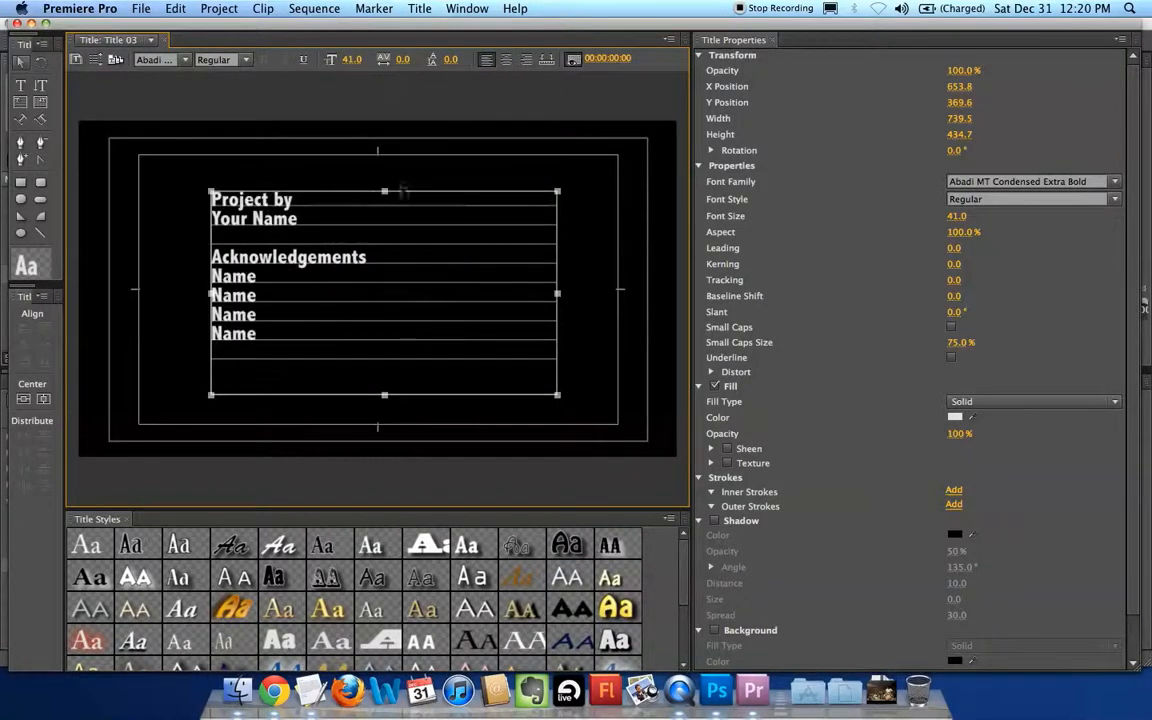
Place the credits box at the left title-safe margin, about X 498, Y 375, with font size 28, and close the title
drag(255, 213, 183, 216)
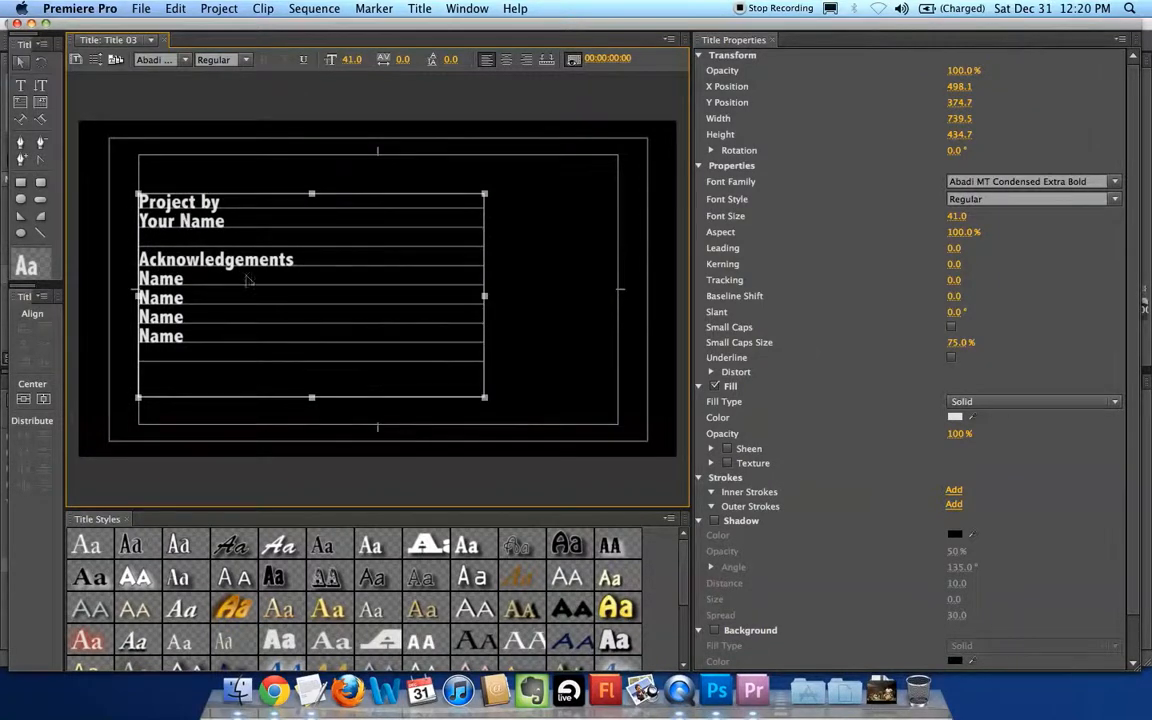
drag(346, 66, 349, 83)
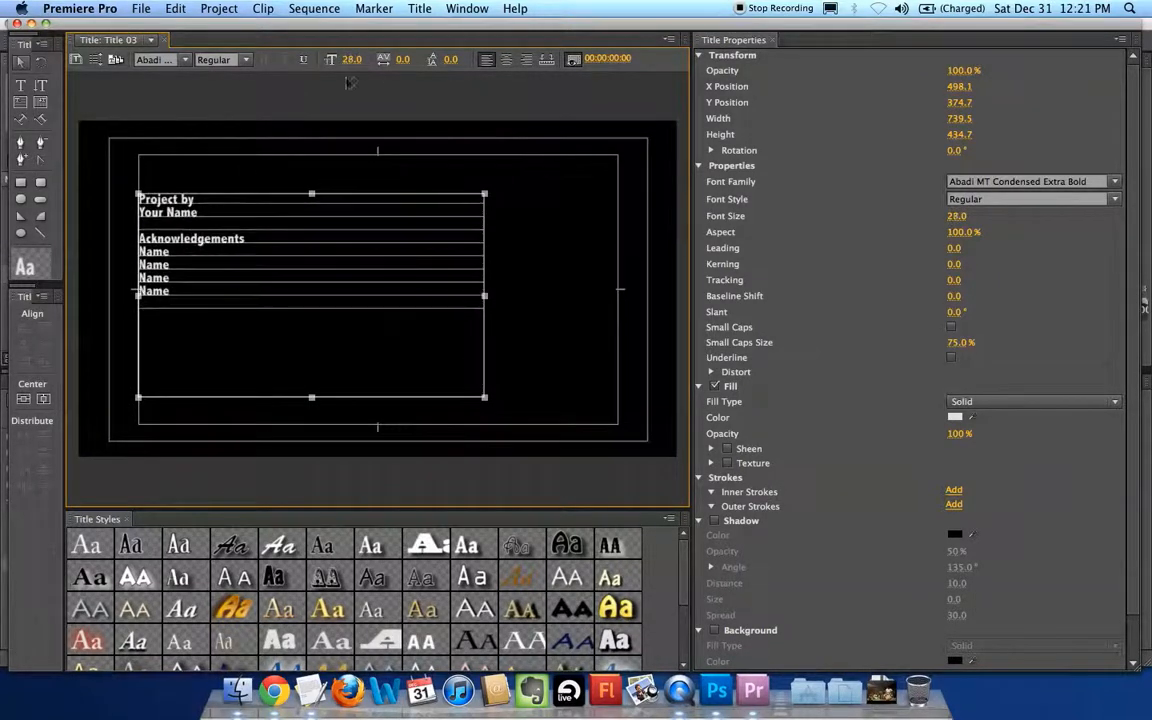
click(16, 23)
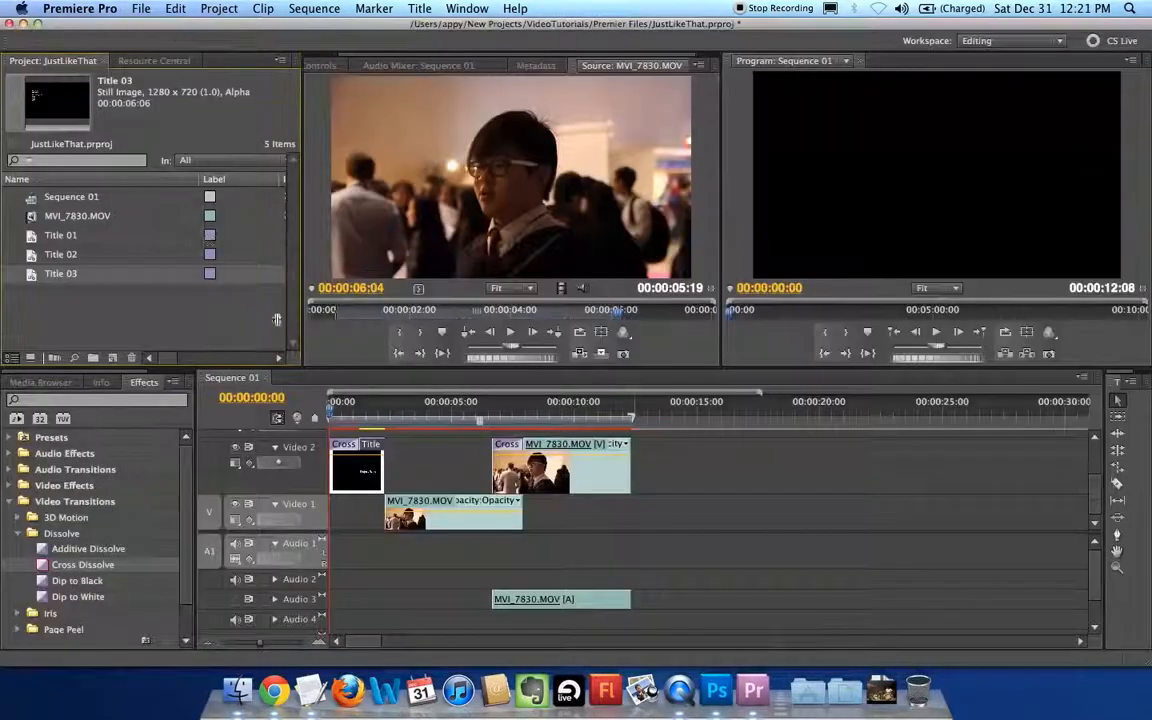